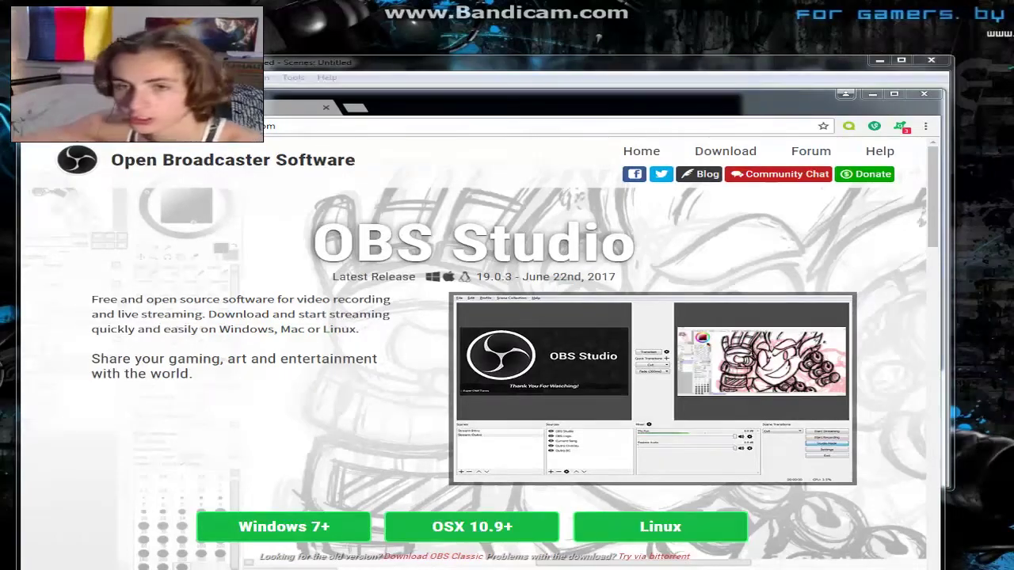
Download the OBS Studio 19.0.3 Windows installer and cancel the duplicate download.
left_click_drag(442, 111, 442, 35)
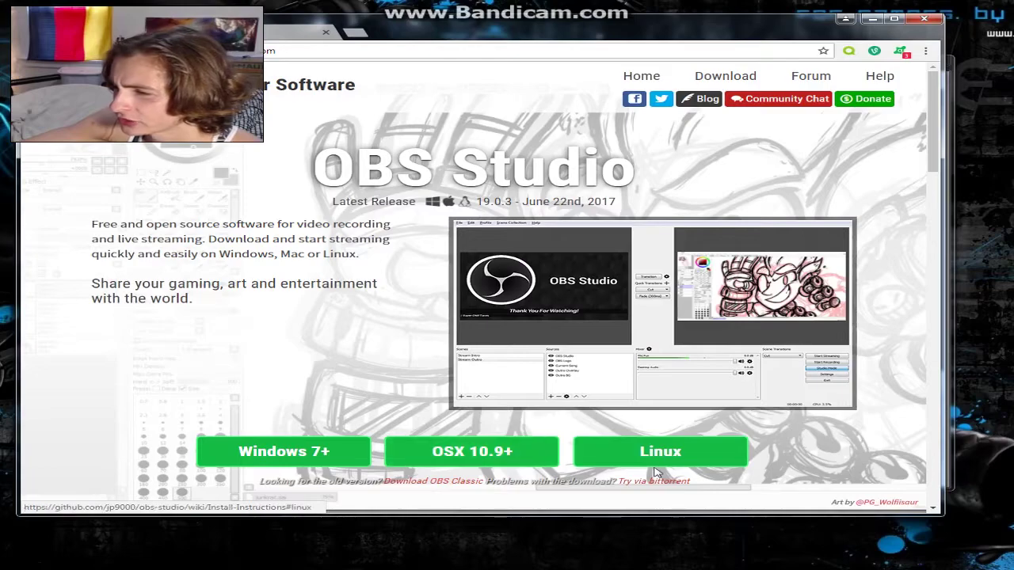
left_click(329, 466)
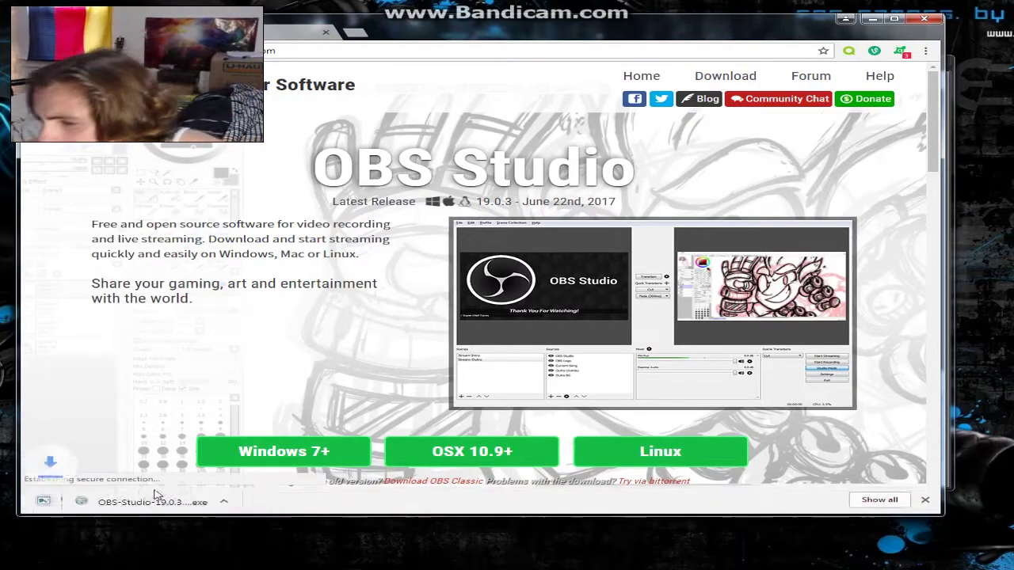
left_click(178, 499)
left_click(208, 480)
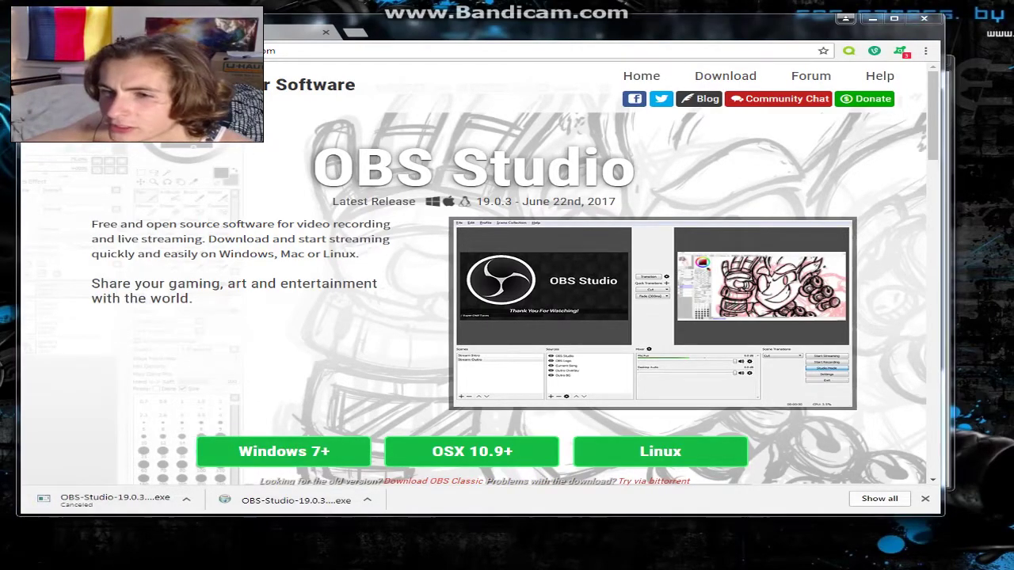
key("super+e")
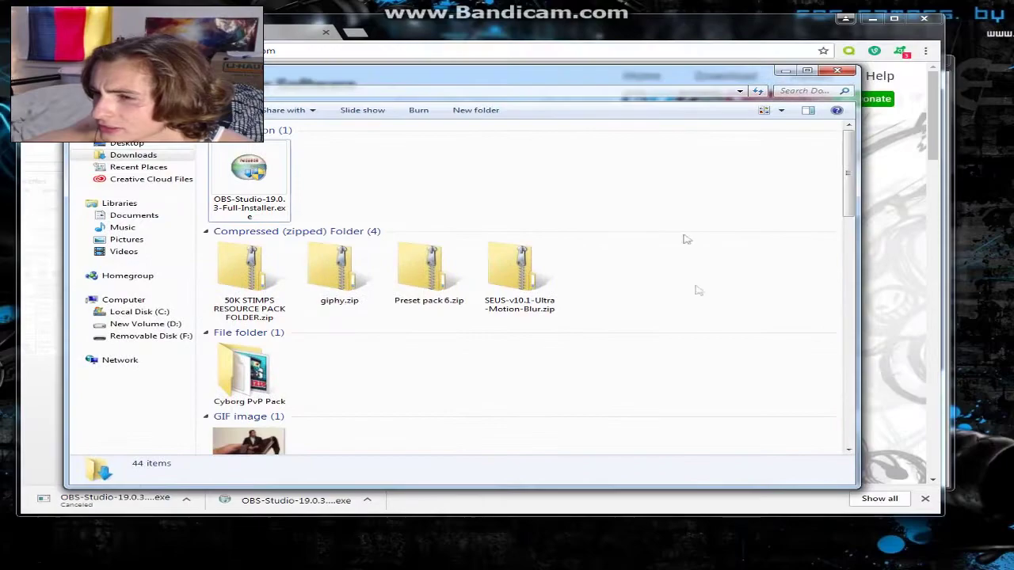
left_click_drag(837, 483, 643, 360)
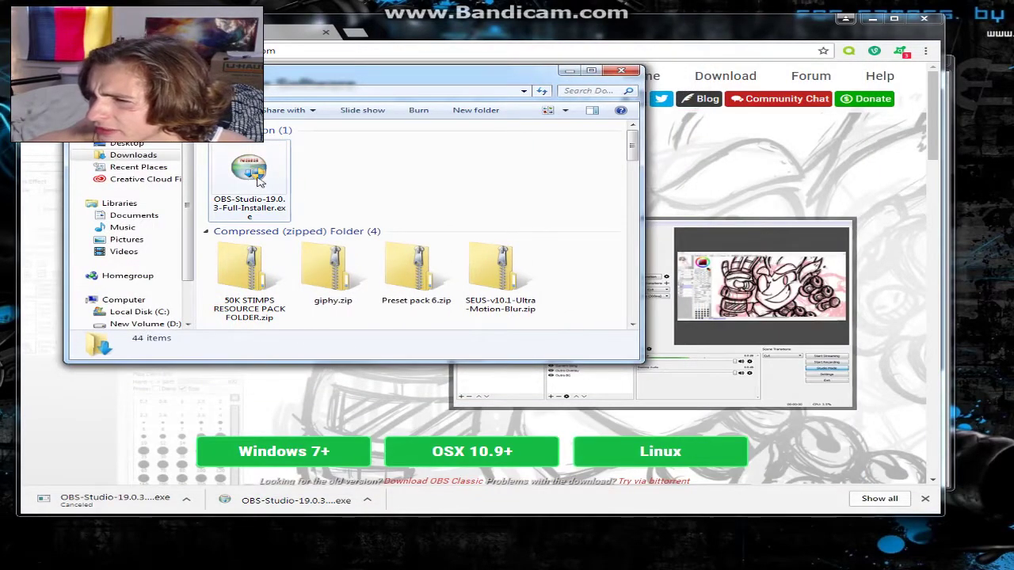
left_click(262, 182)
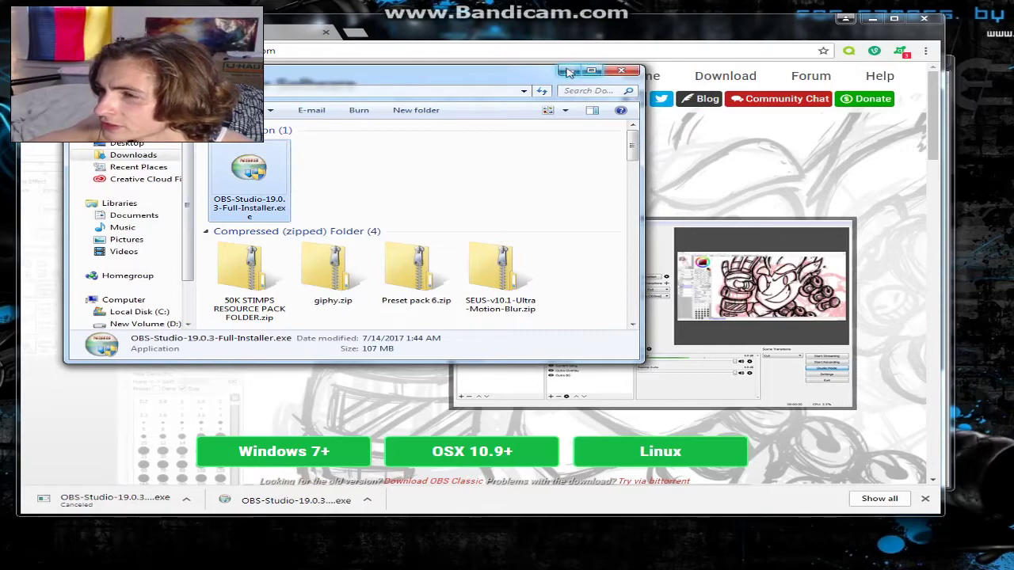
left_click(622, 73)
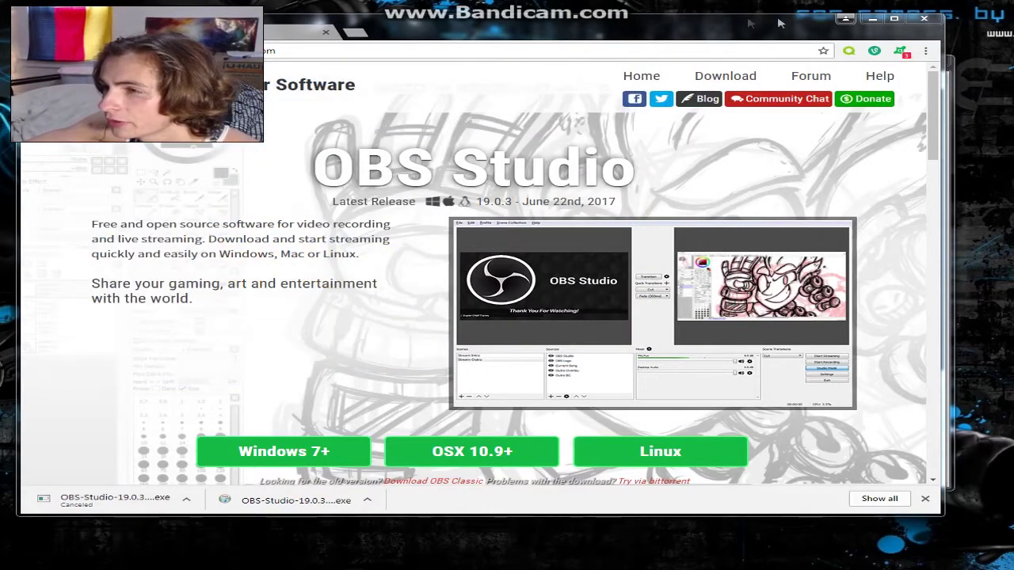
Minimize Chrome and move the Auto-Configuration Wizard slightly to the right.
left_click(872, 18)
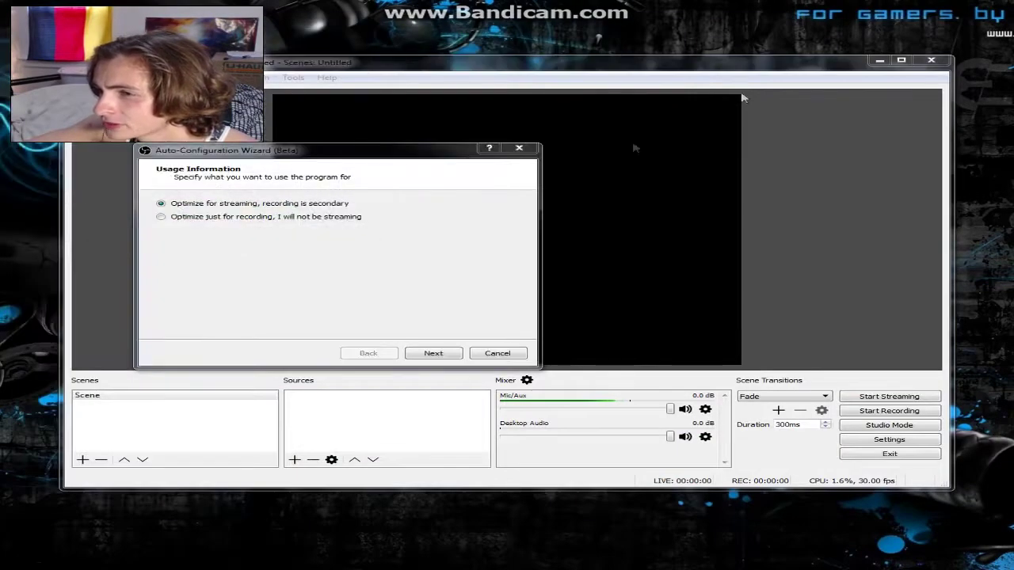
left_click_drag(224, 150, 260, 156)
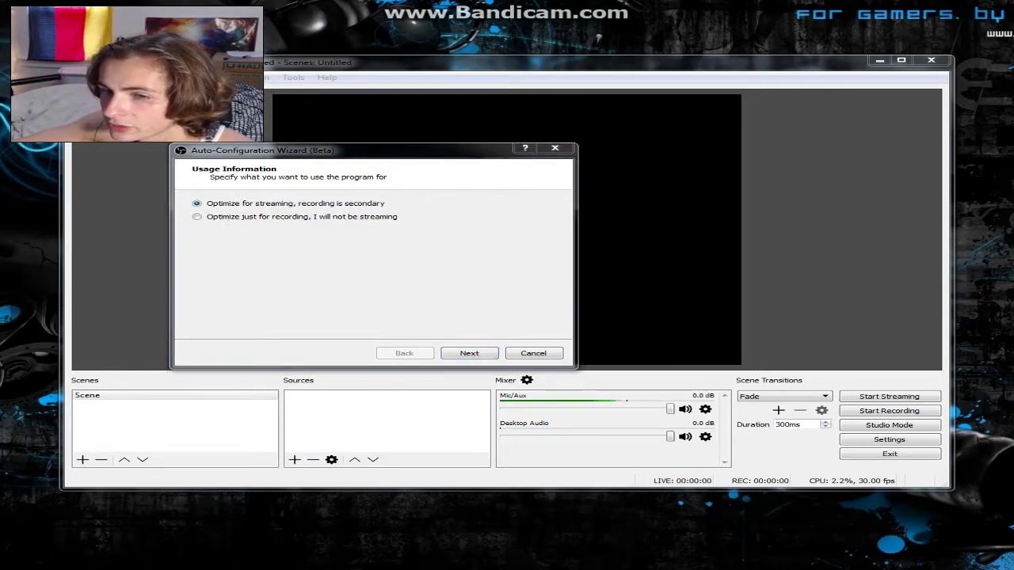
left_click(364, 198)
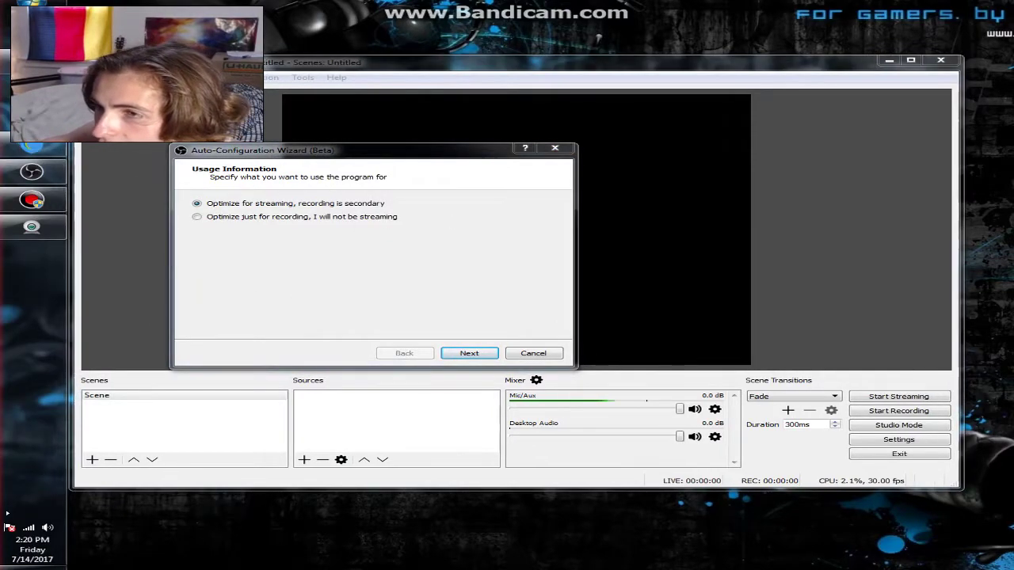
Search the Start menu for 'obs', then dismiss the search.
left_click(25, 22)
left_click(66, 297)
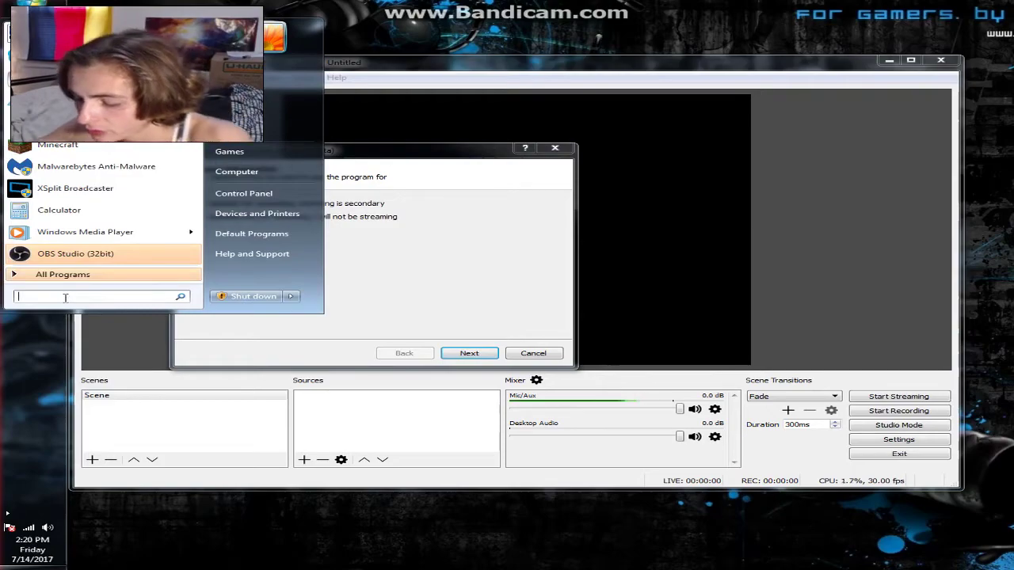
type("obs")
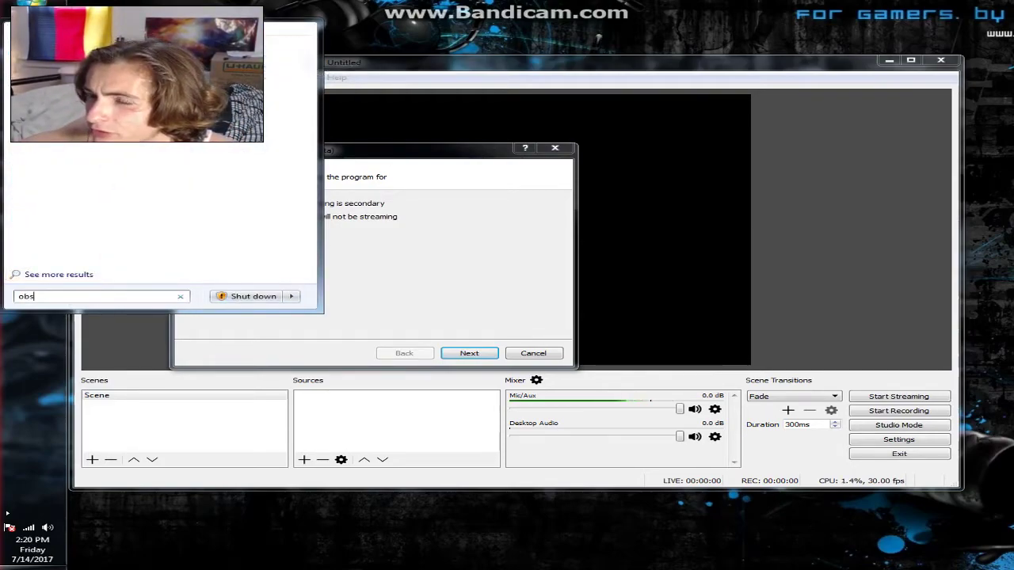
left_click(394, 37)
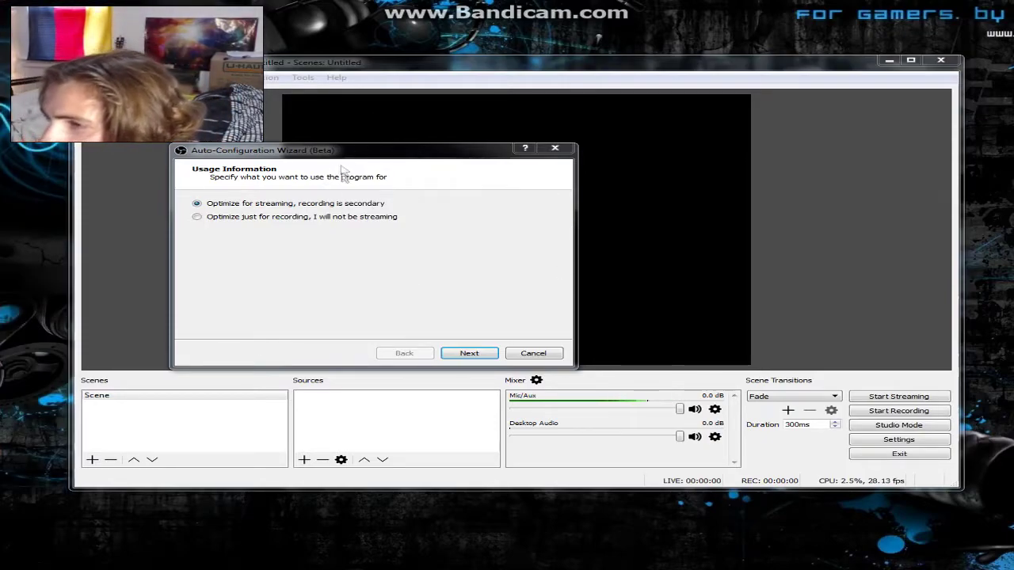
Keep the wizard's usage set to 'Optimize for streaming, recording is secondary'.
left_click(411, 208)
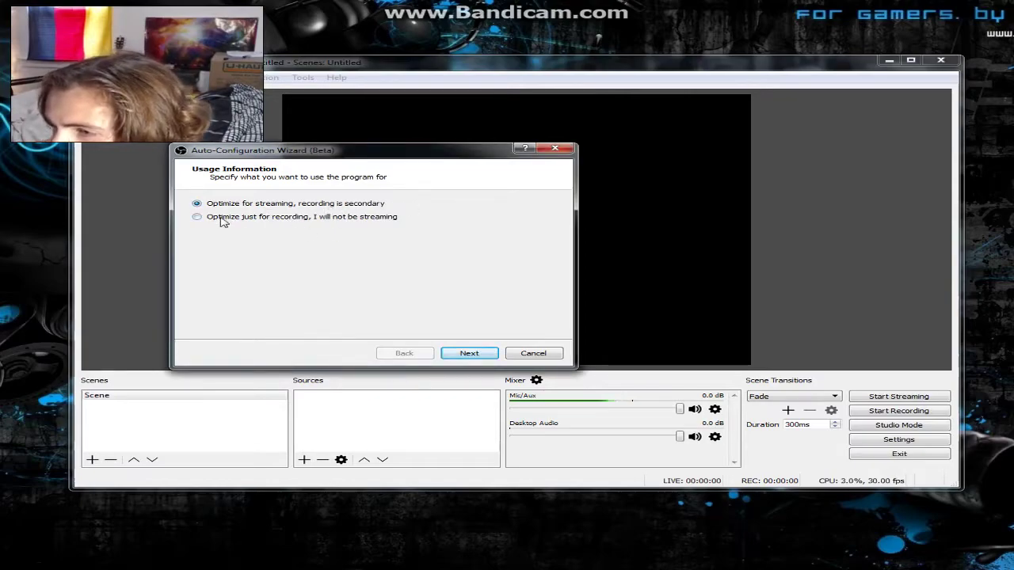
left_click(333, 216)
left_click(333, 203)
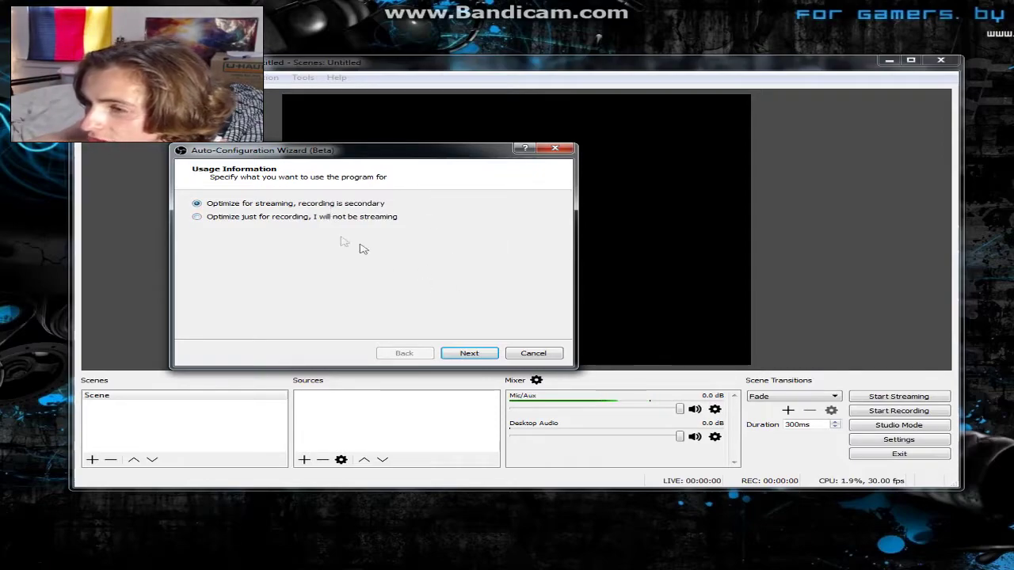
Keep Display 1 (1280x1024) base resolution and 'Either 60 or 30, but prefer 60' FPS.
left_click(488, 361)
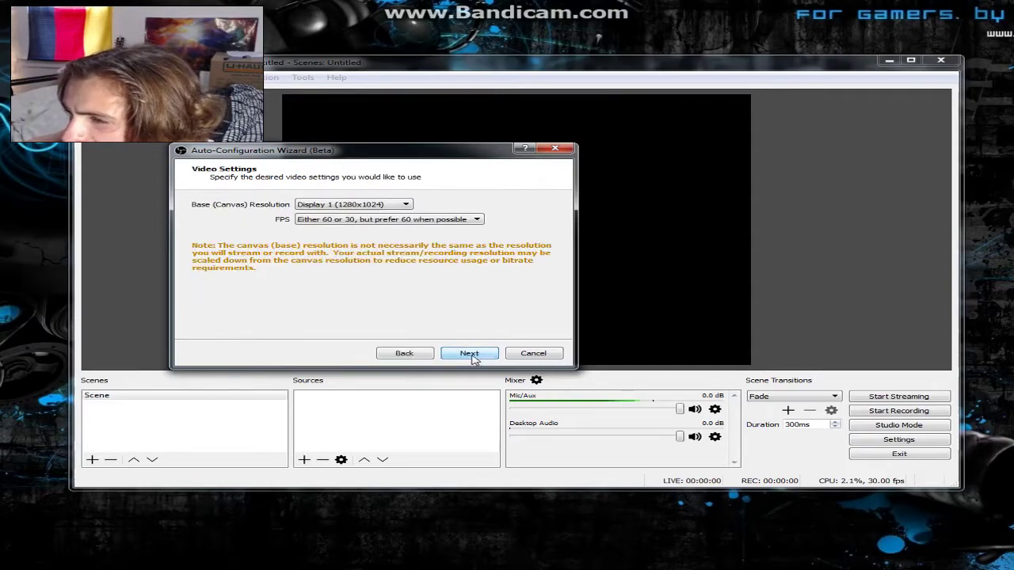
left_click(348, 206)
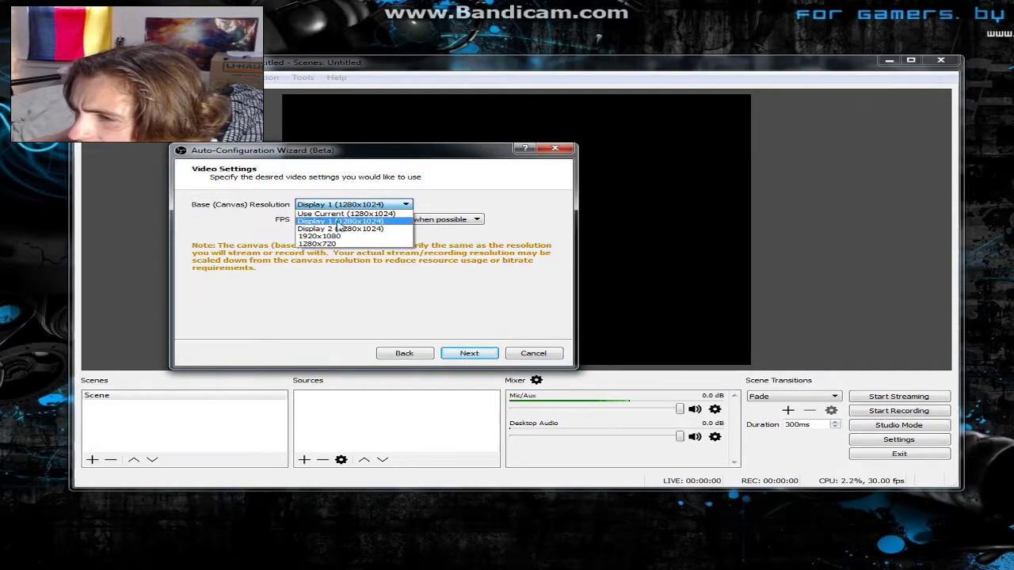
left_click(339, 222)
left_click(335, 220)
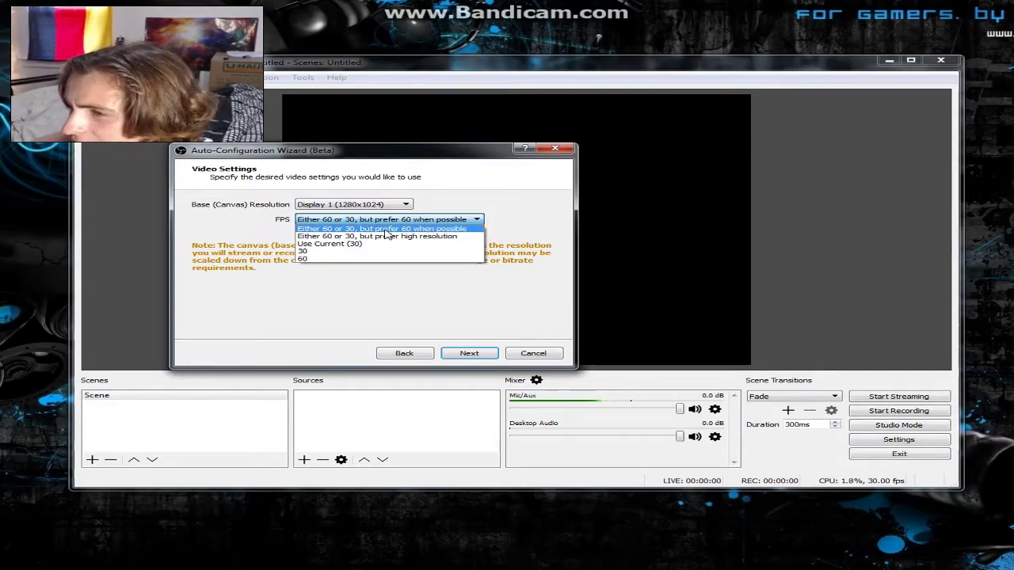
left_click(385, 230)
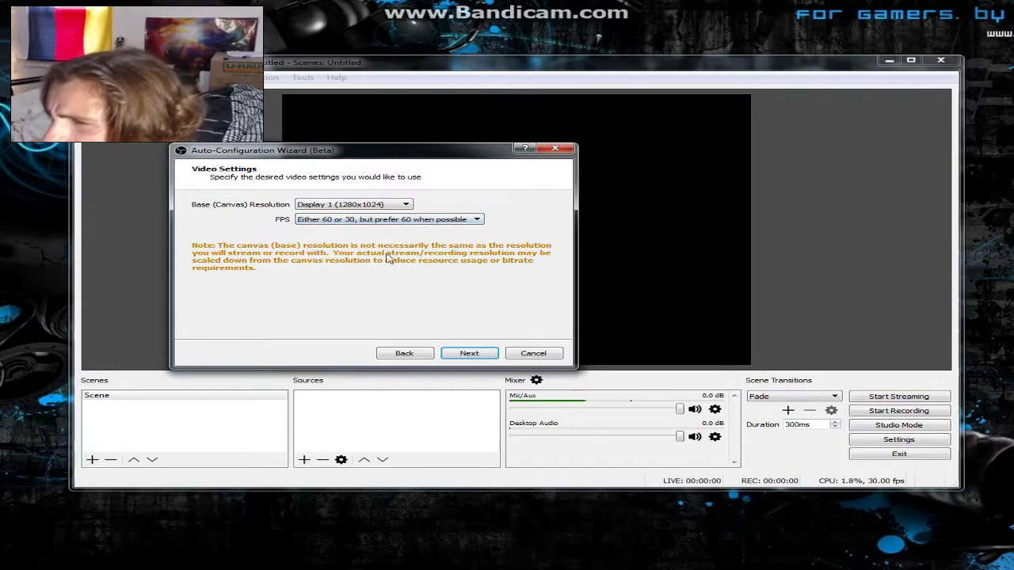
left_click(470, 353)
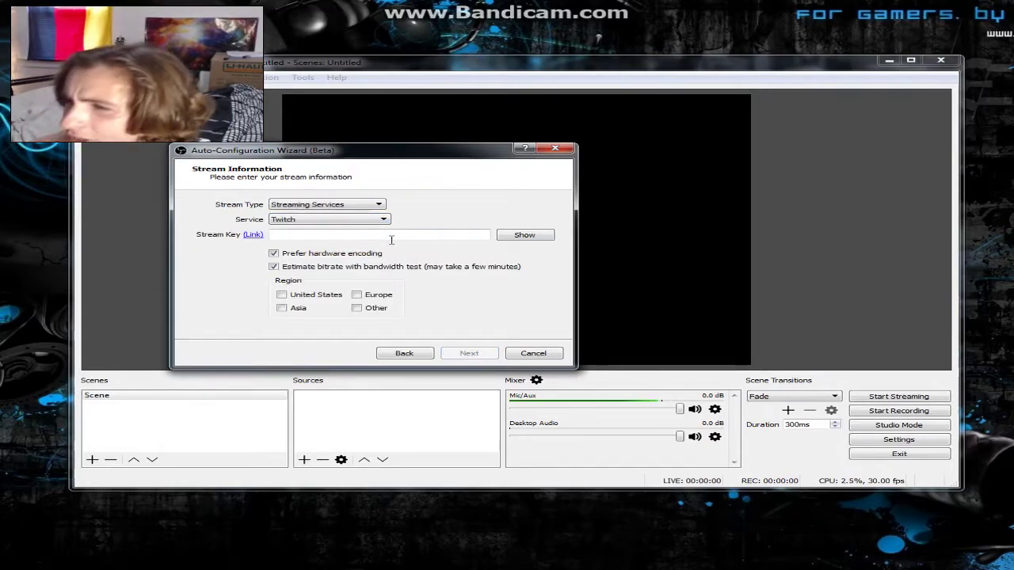
Keep Streaming Services with Twitch and open Twitch's stream key page.
left_click(331, 205)
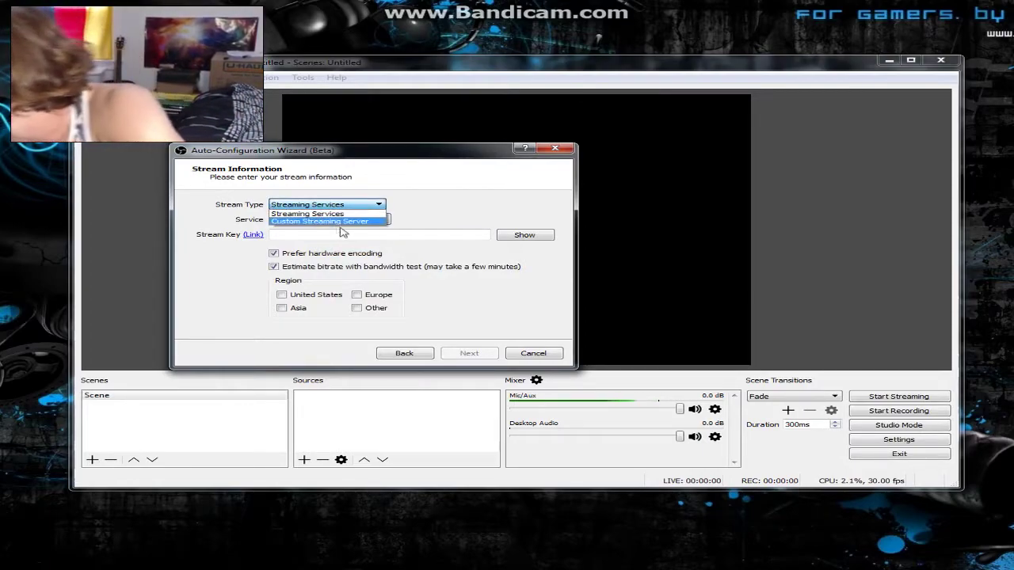
left_click(336, 214)
left_click(314, 222)
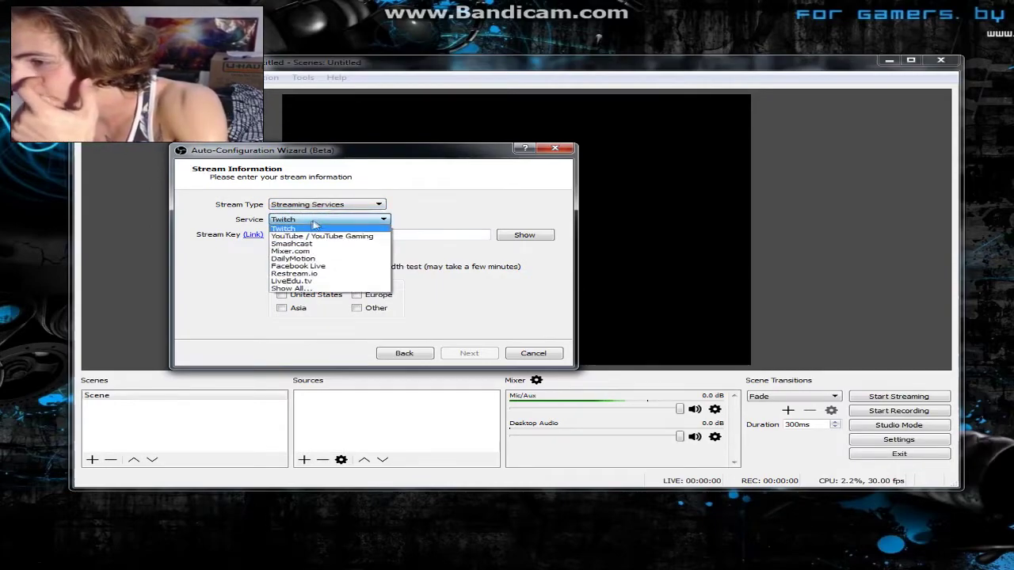
left_click(301, 229)
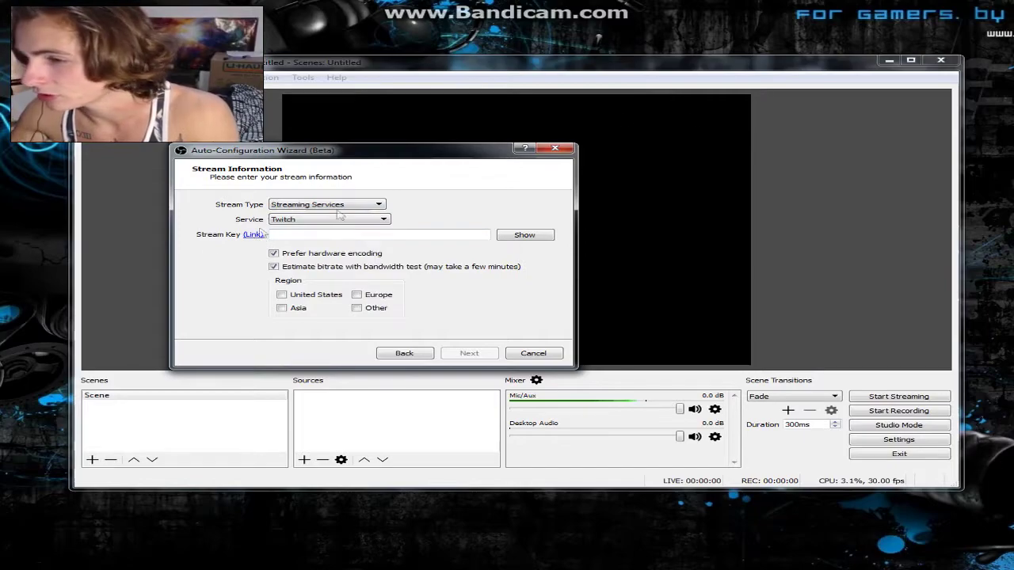
left_click(253, 235)
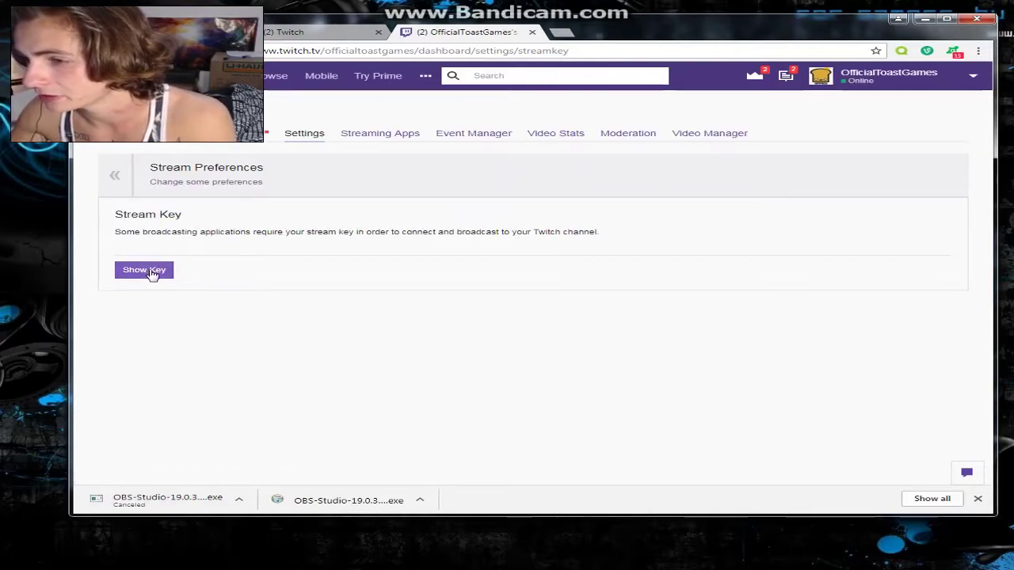
Reveal and copy the Twitch stream key, then paste it into the wizard's Stream Key field.
left_click(151, 272)
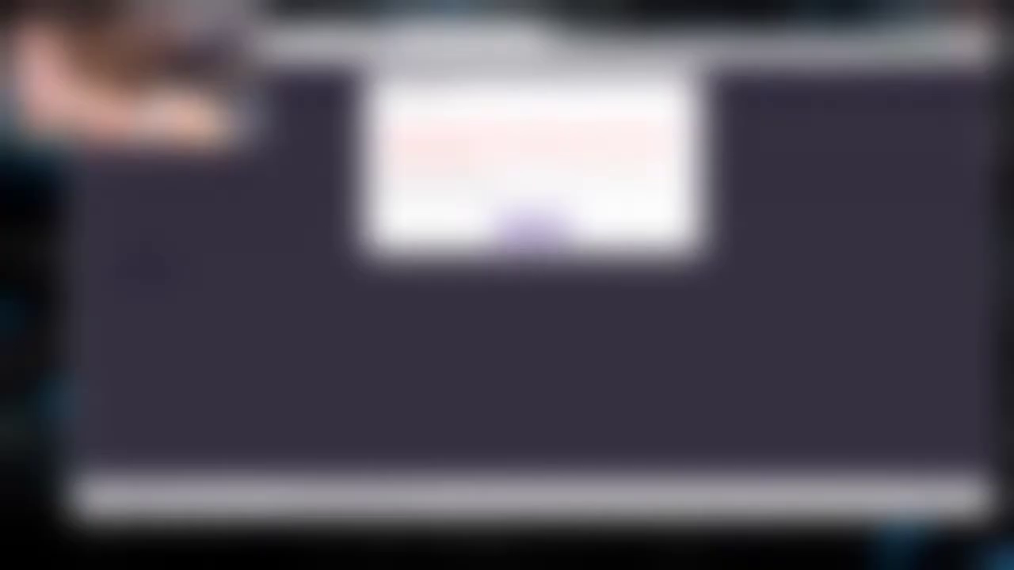
left_click(531, 230)
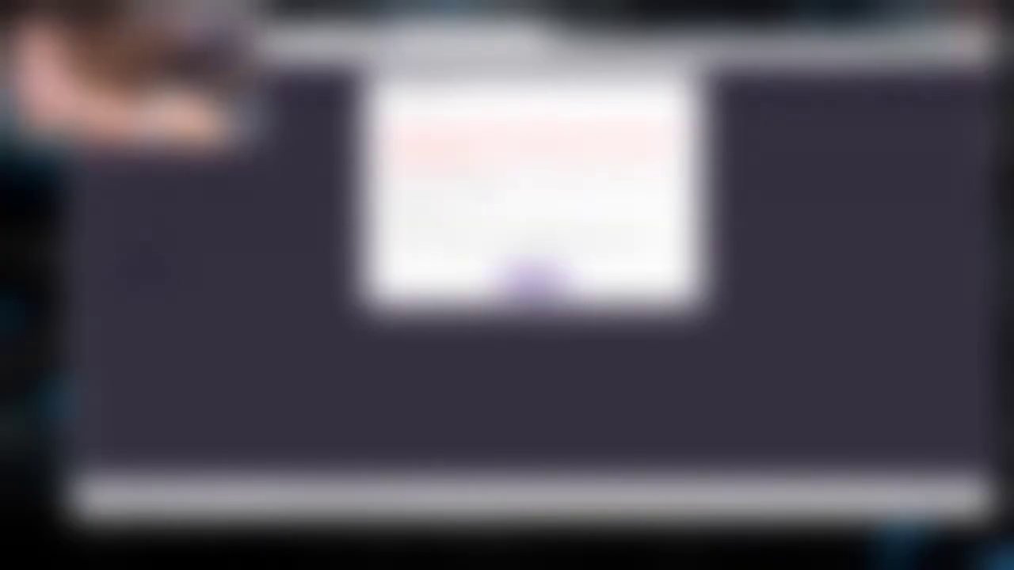
double_click(519, 238)
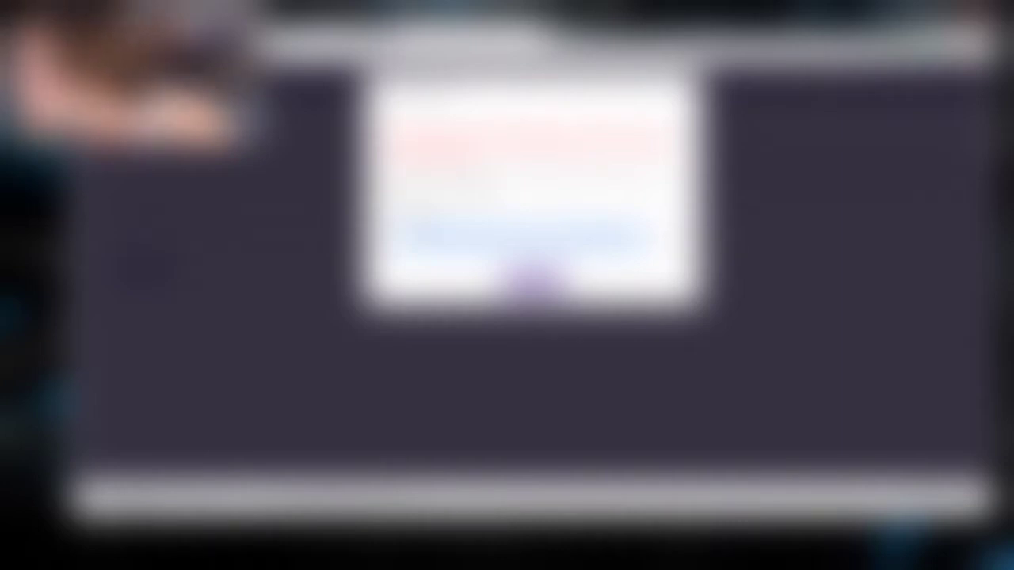
right_click(610, 237)
left_click(641, 247)
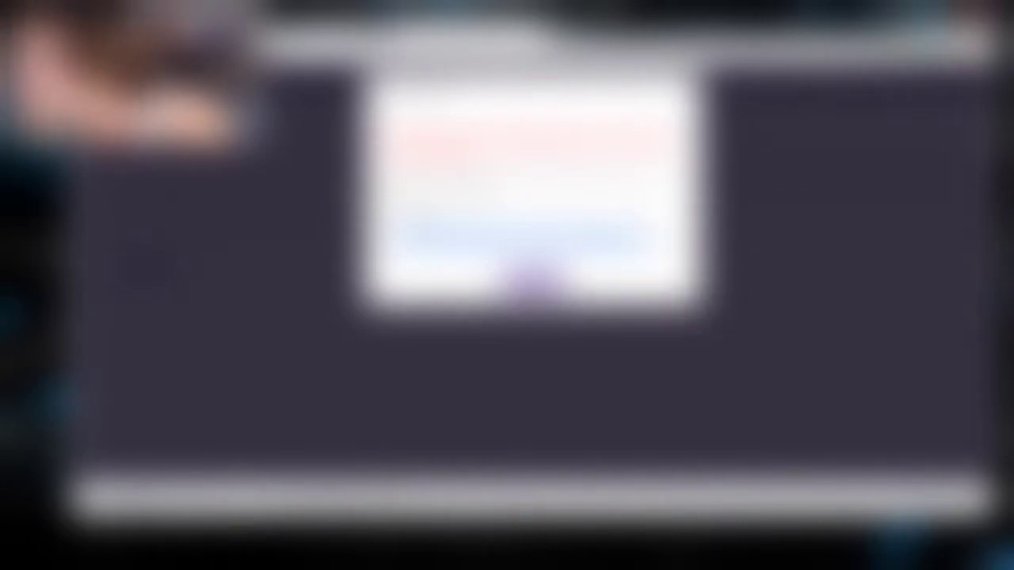
key("alt+Tab")
key("ctrl+v")
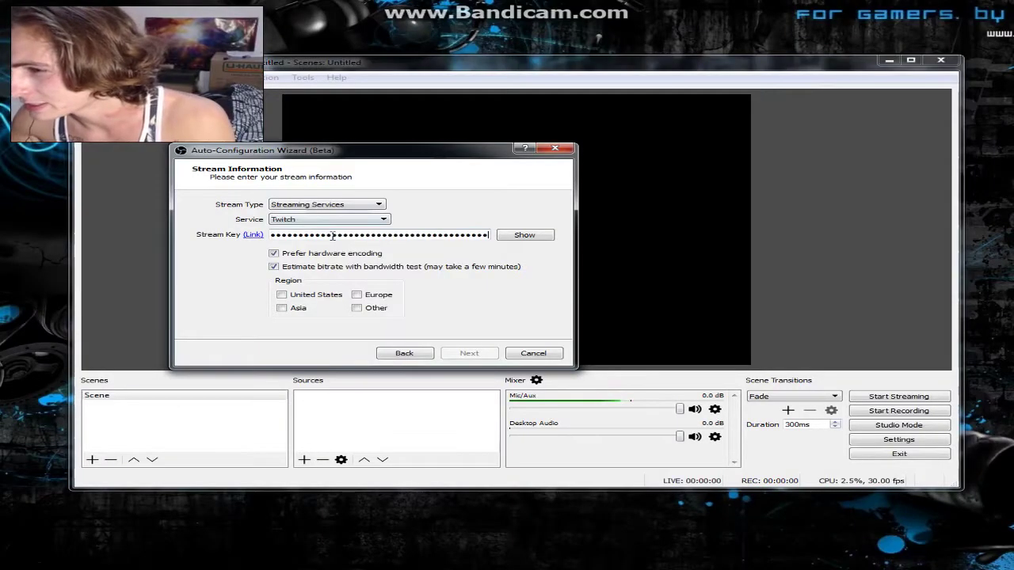
Choose the United States region and run the bandwidth test.
left_click(321, 297)
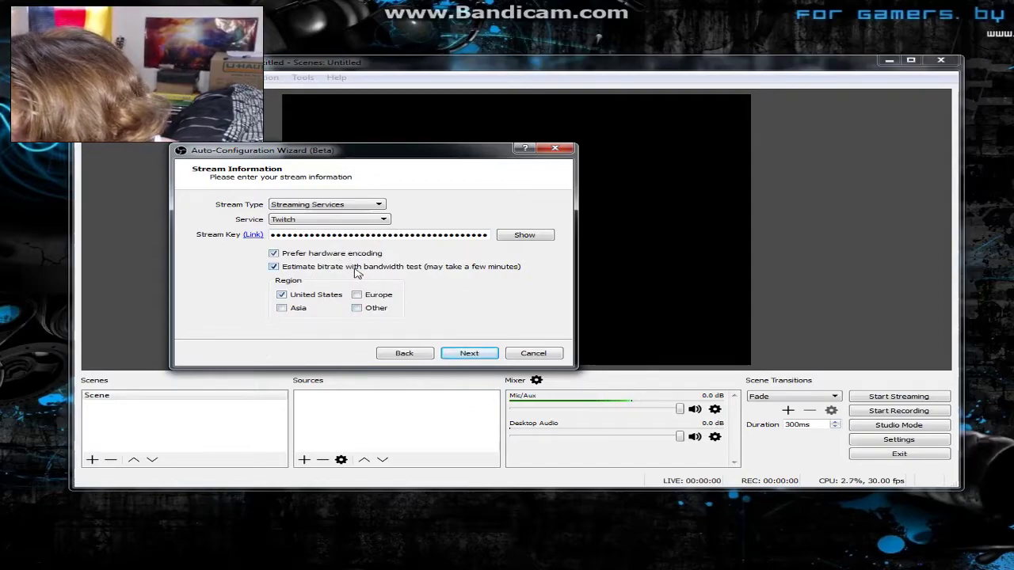
left_click(471, 357)
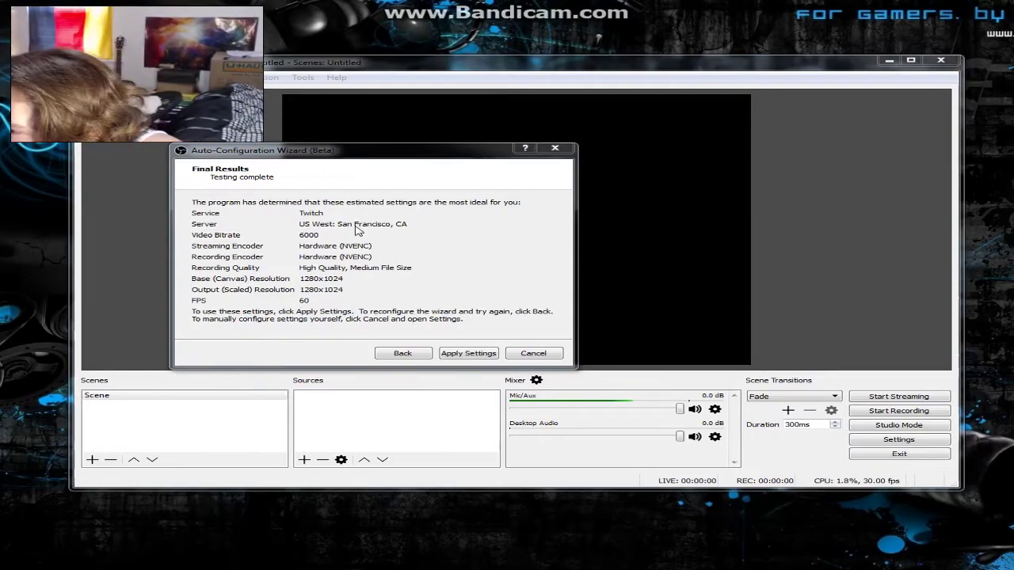
Apply the recommended settings: 6000 bitrate, 1280x1024 at 60 FPS.
left_click(305, 232)
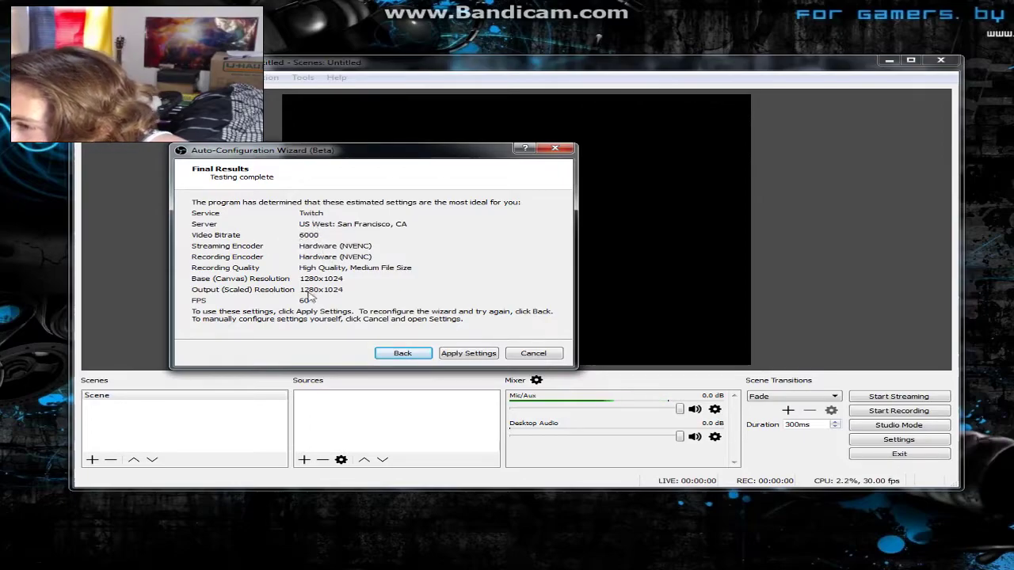
left_click(470, 354)
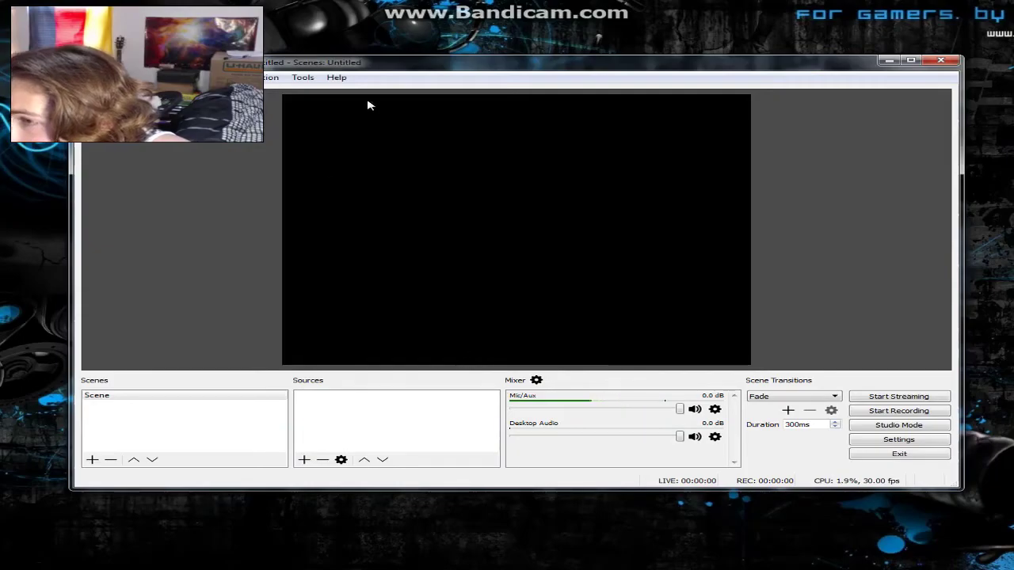
left_click_drag(305, 69, 348, 64)
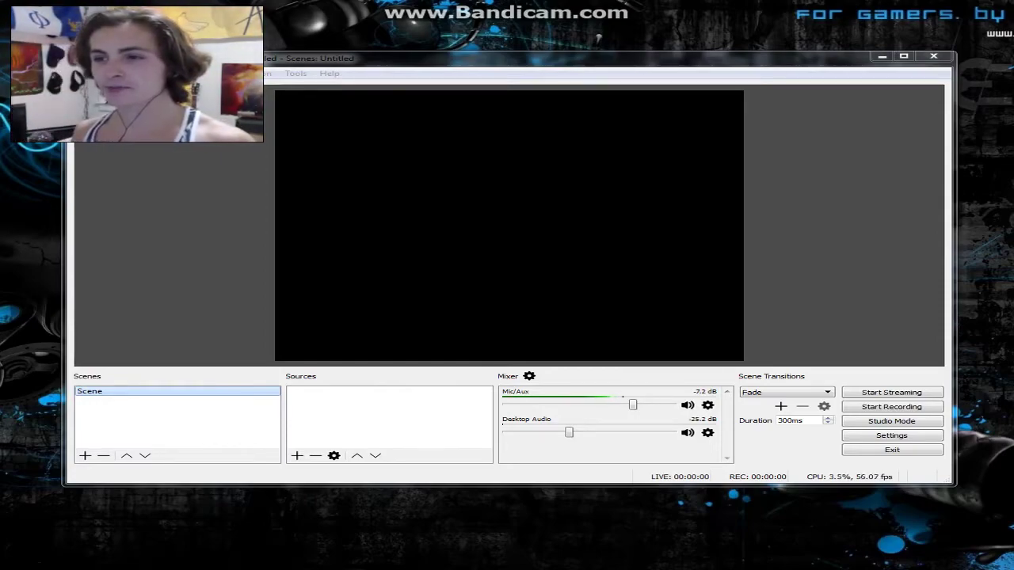
Rename the default 'Scene' to 'Gaming Windowed Stream'.
right_click(111, 393)
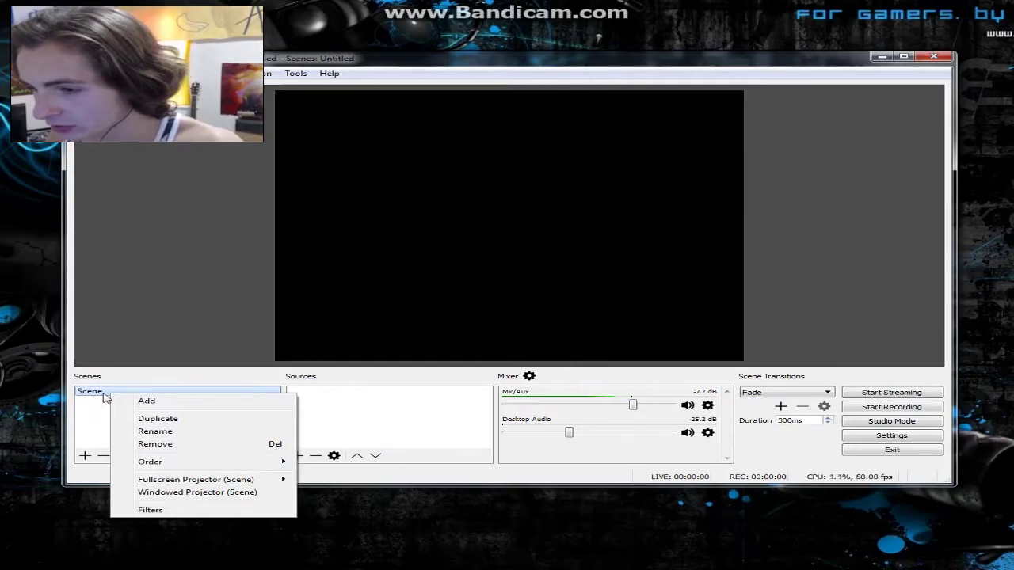
left_click(154, 432)
left_click(181, 411)
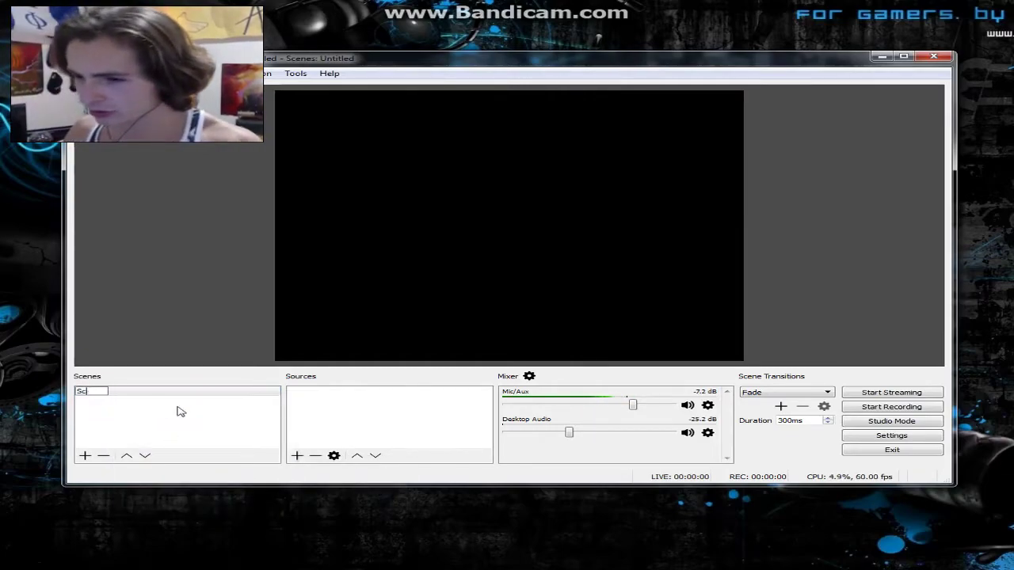
key("BackSpace")
key("BackSpace")
type("Gamin")
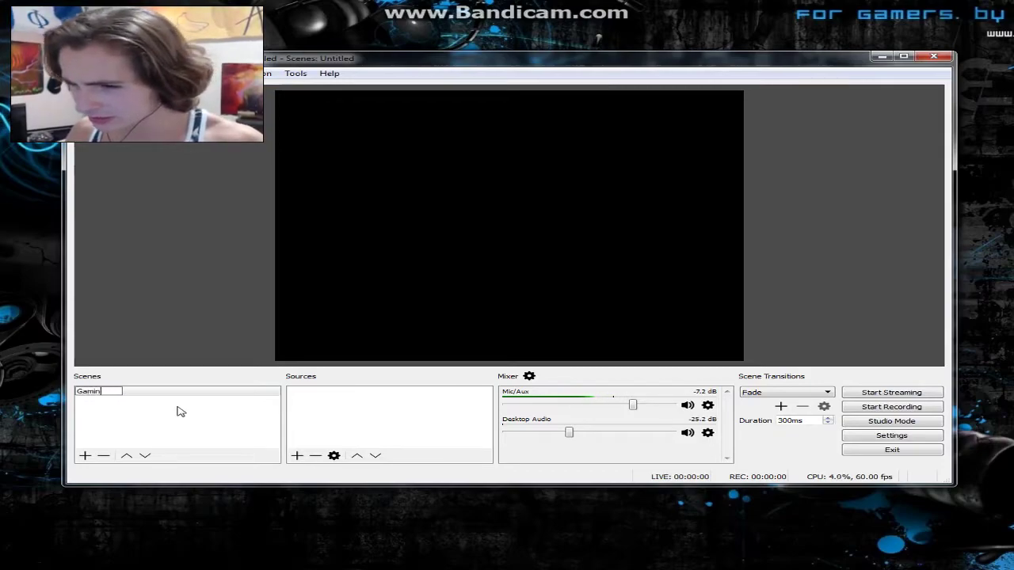
type("g Stream")
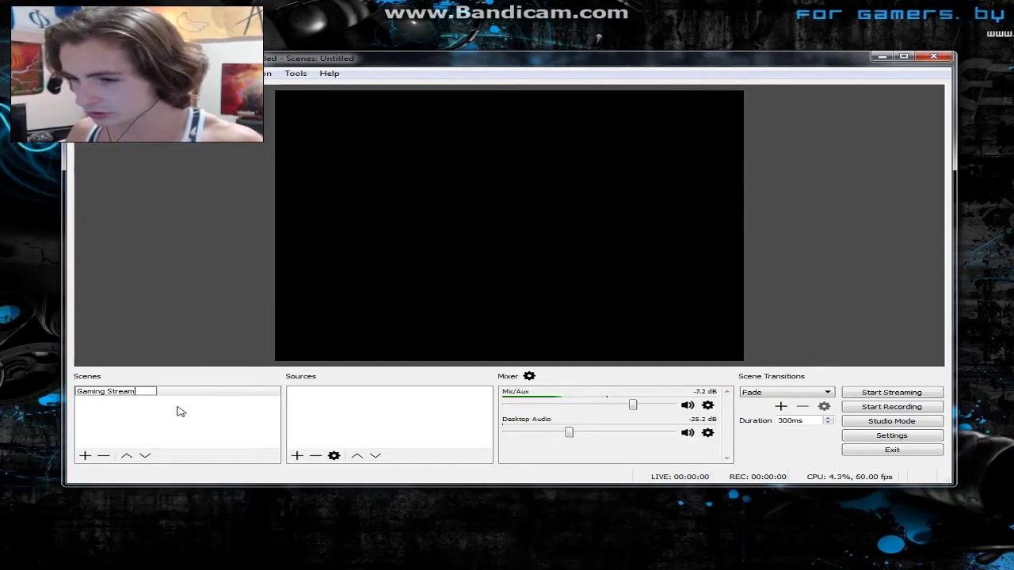
left_click(107, 391)
type("Windows")
key("BackSpace")
type("ed")
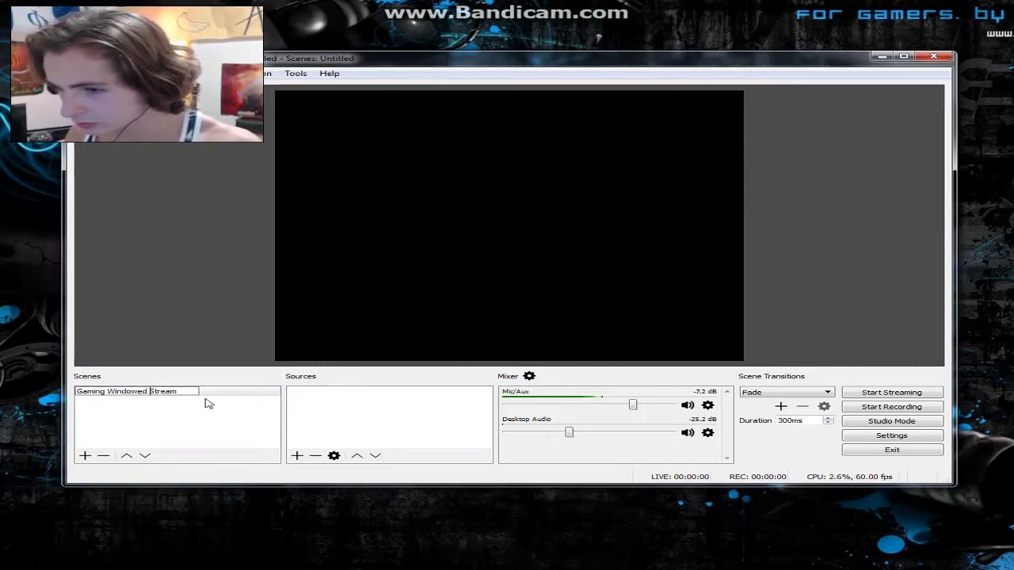
key("Return")
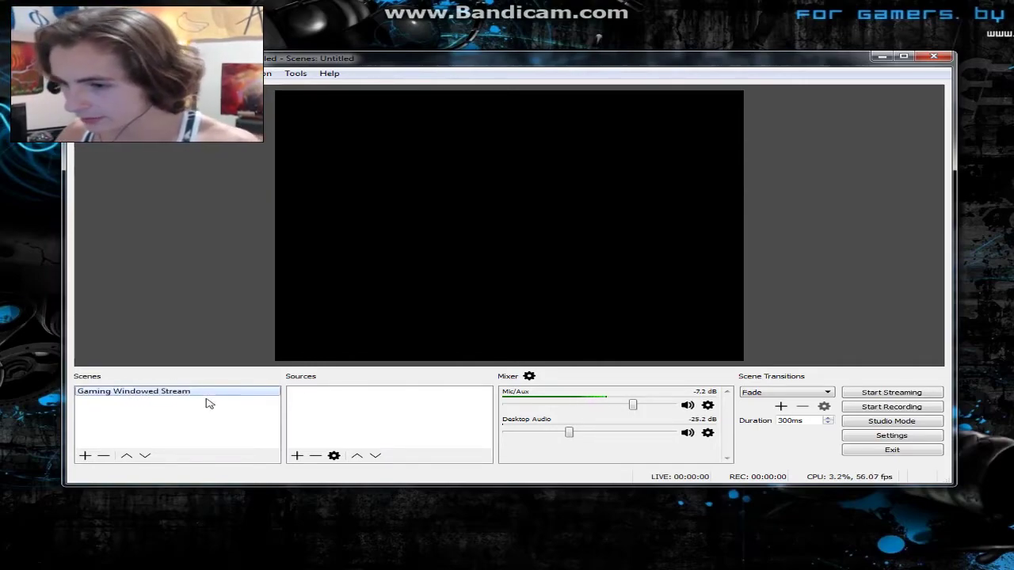
Add a 'Camera Stream' scene, then return to the Gaming Windowed Stream scene.
left_click(85, 456)
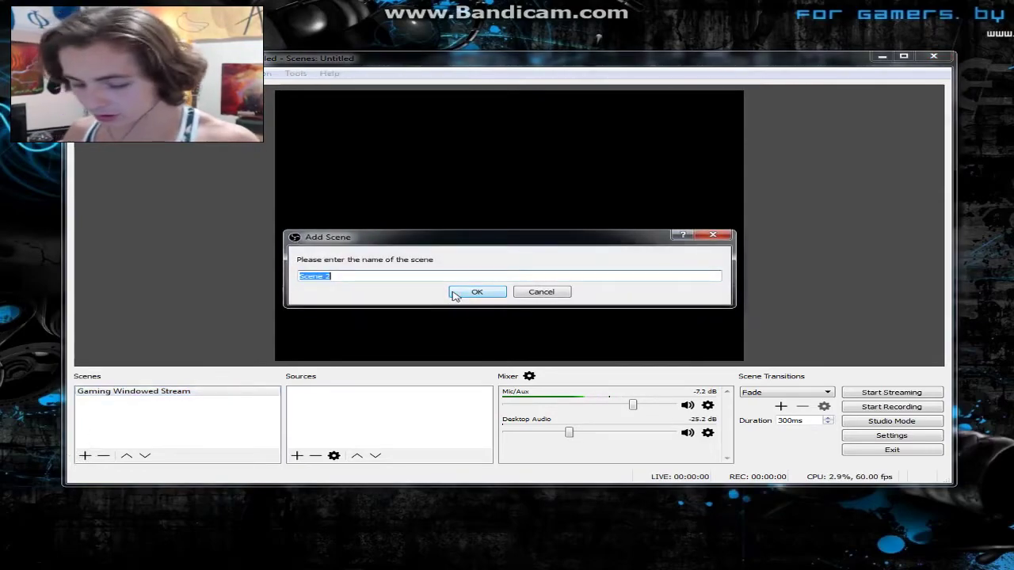
type("Camel")
type("a Stream")
left_click(475, 293)
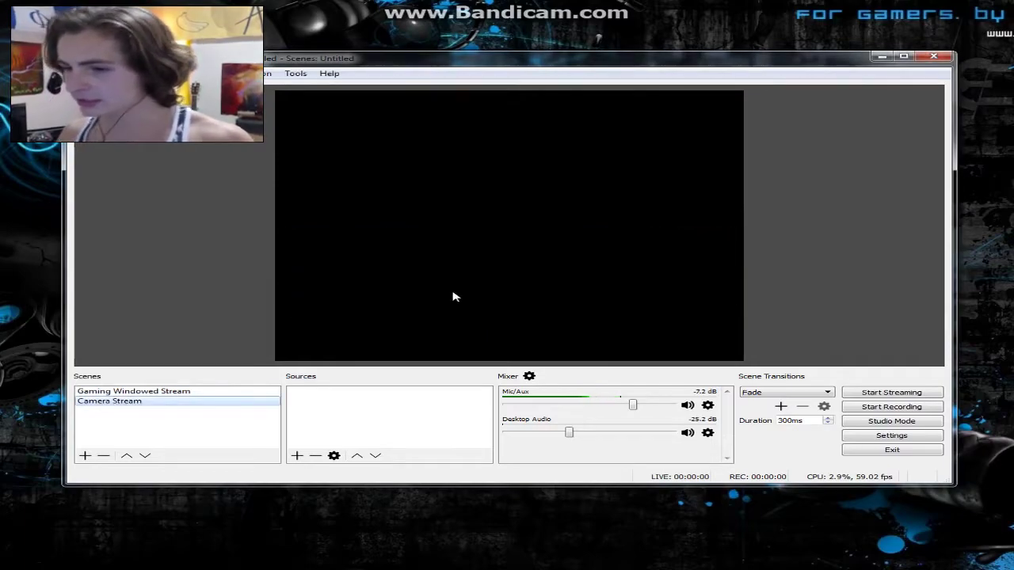
left_click(127, 392)
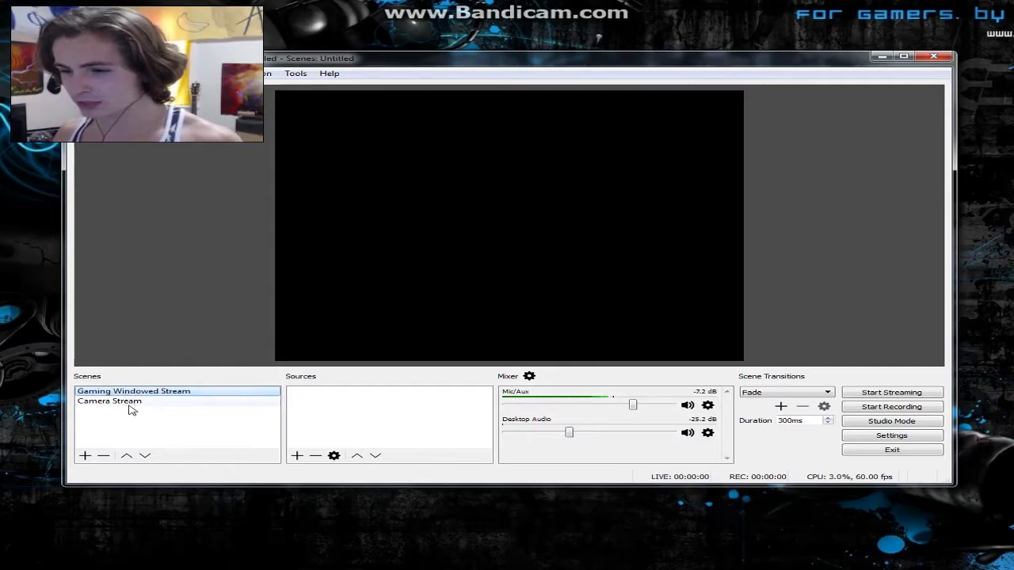
left_click(130, 403)
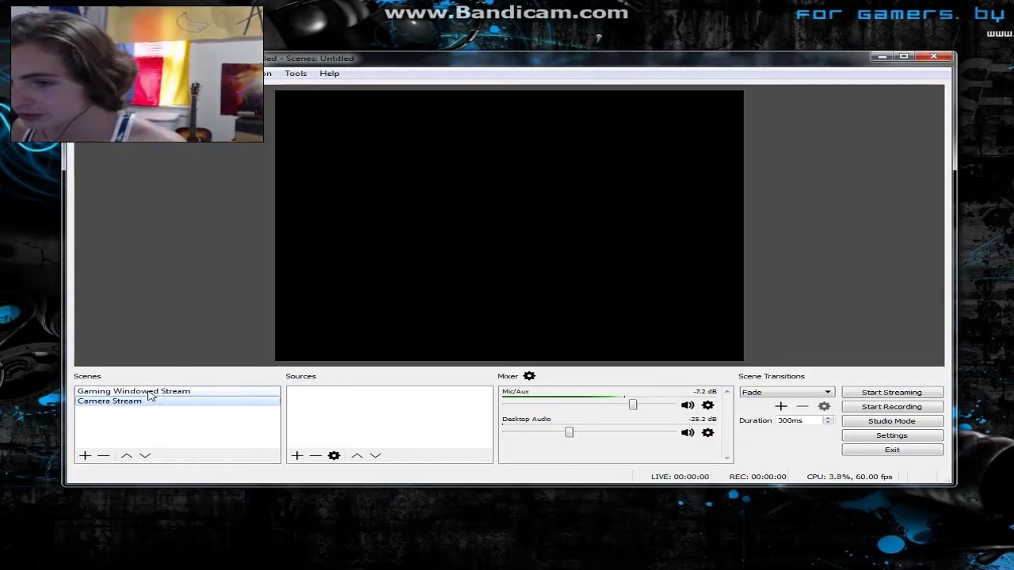
left_click(151, 392)
left_click(297, 456)
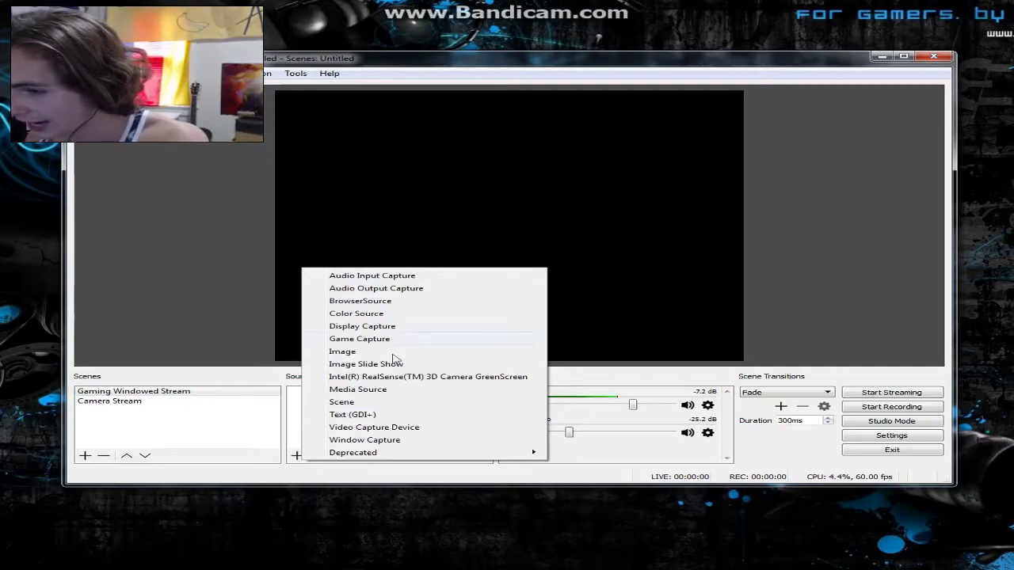
Add an image source named 'Steaming Overlay'.
left_click(356, 354)
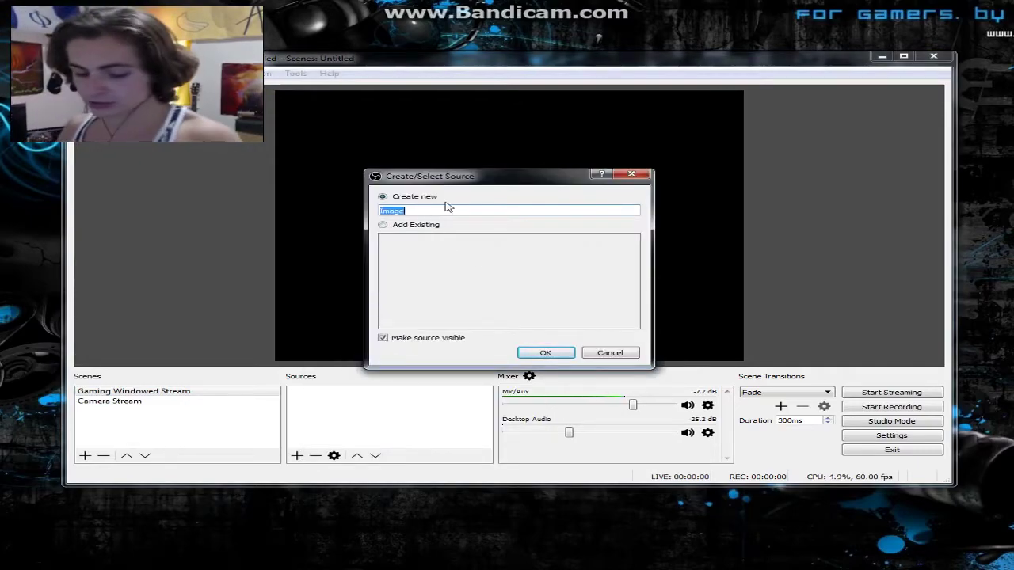
type("Steaming Overla")
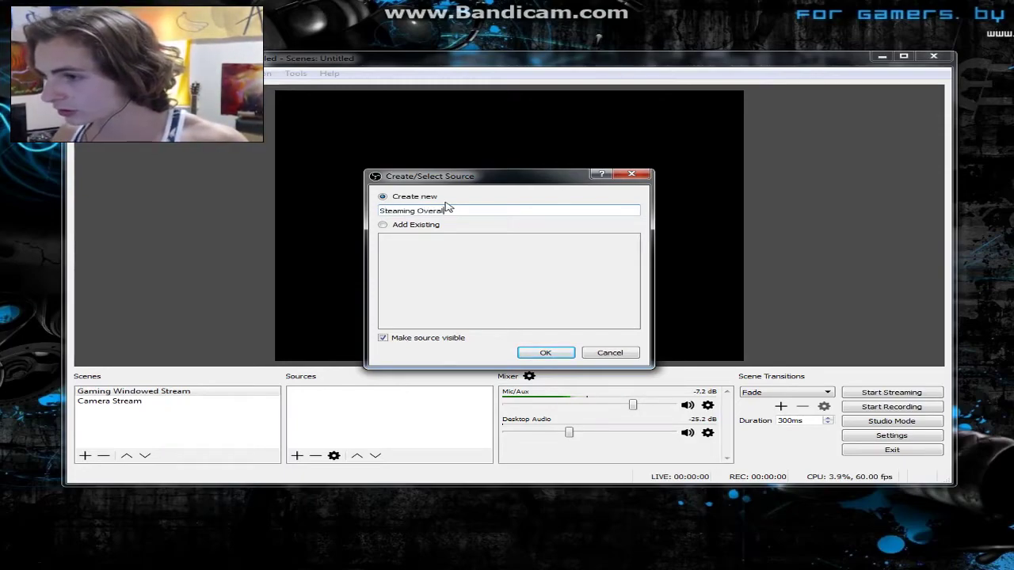
key("BackSpace")
key("BackSpace")
type("lay")
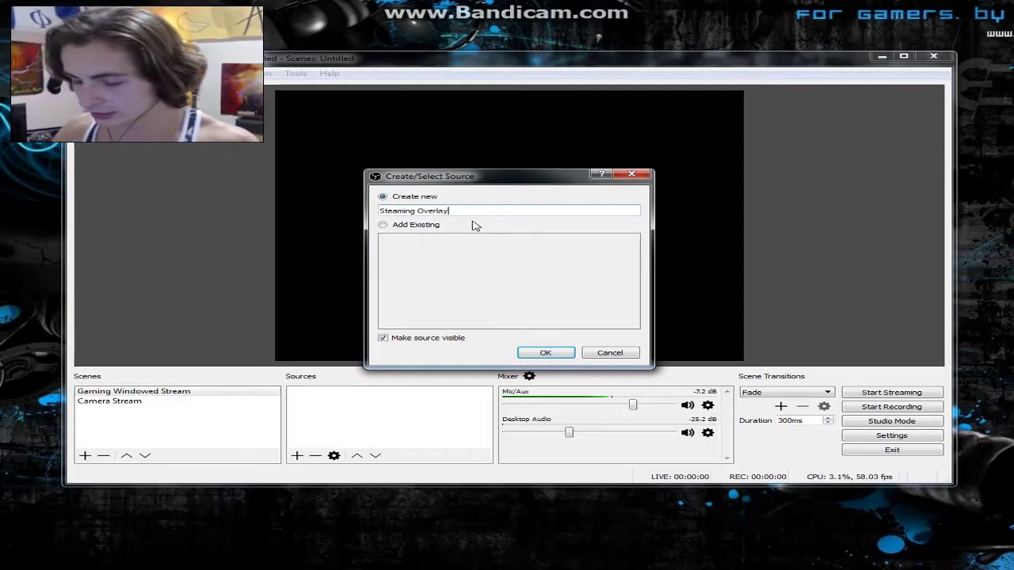
left_click(545, 353)
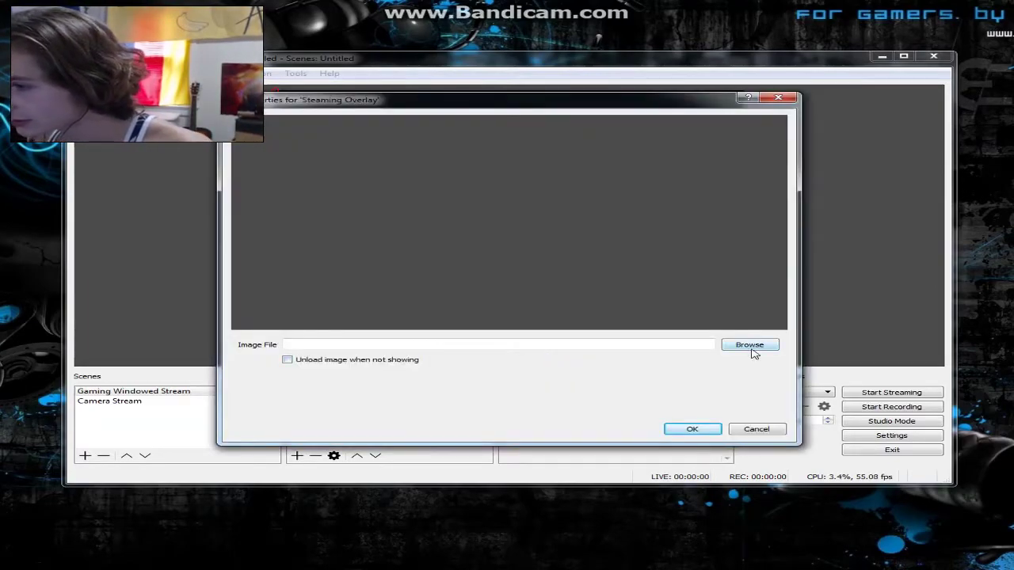
Set its image to ToastGames Stream Overlay.png from D:/Desktop/Videos/Youtube Shit/Streaming.
left_click(740, 350)
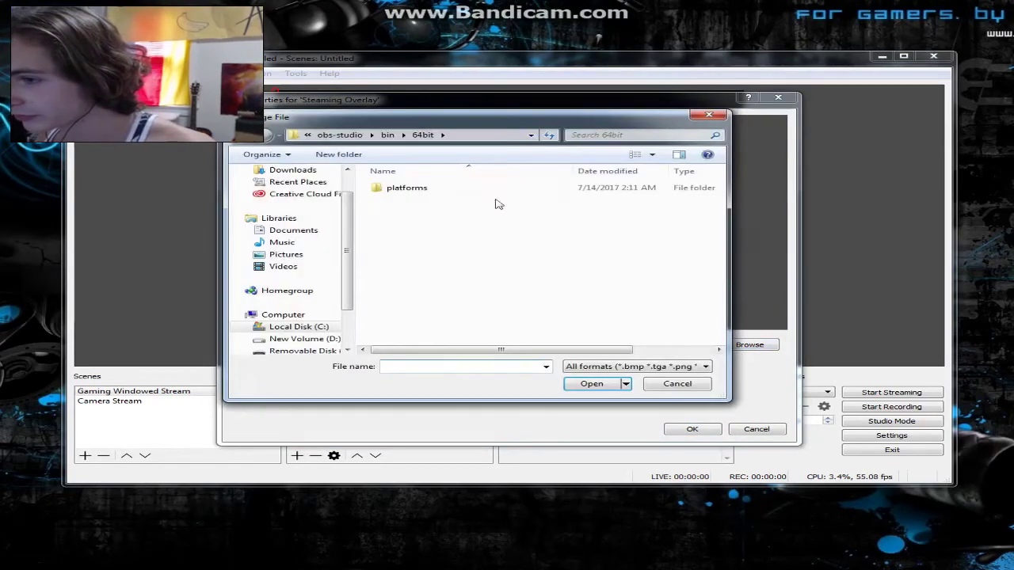
left_click(305, 339)
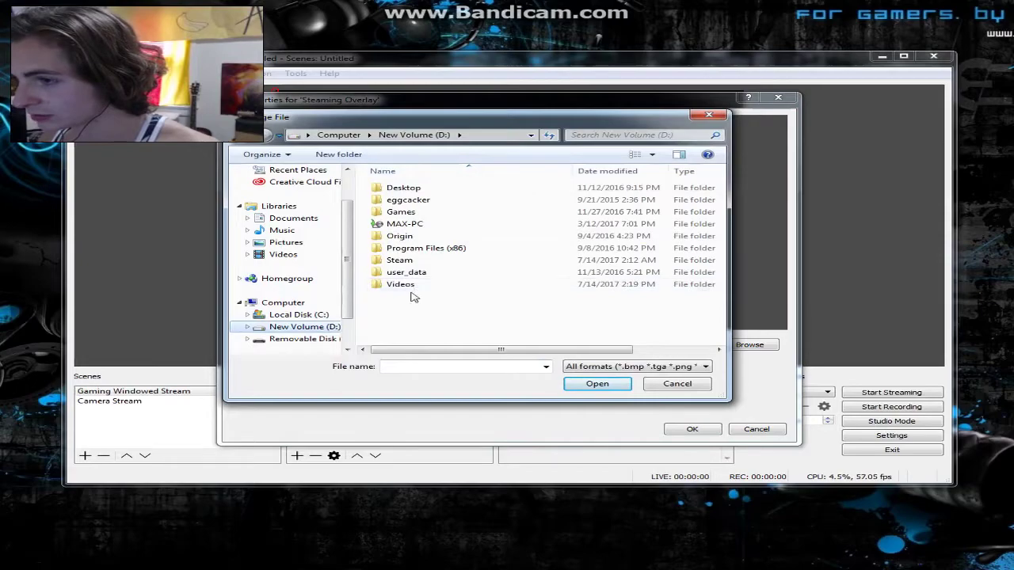
double_click(410, 285)
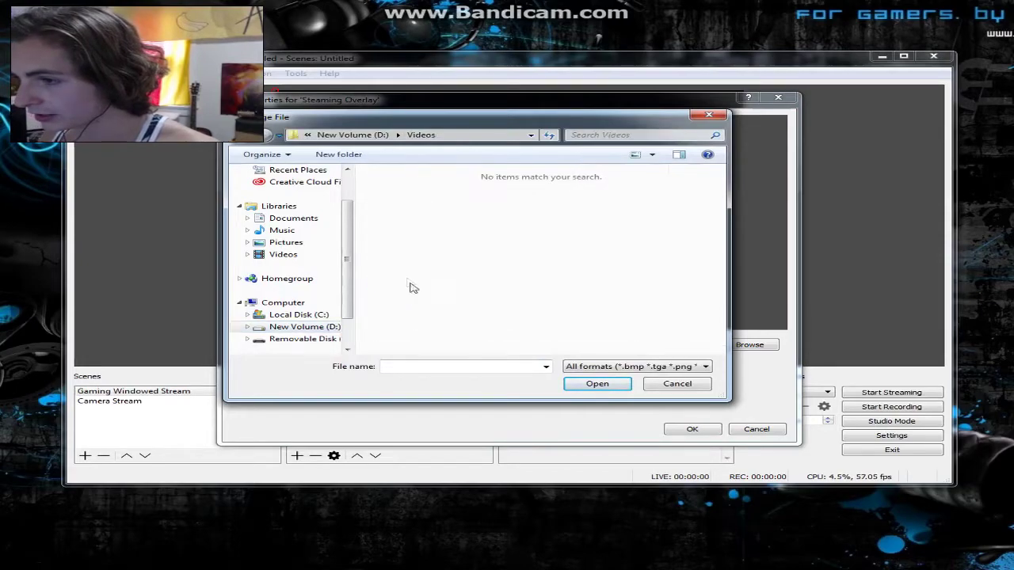
left_click(272, 134)
double_click(467, 188)
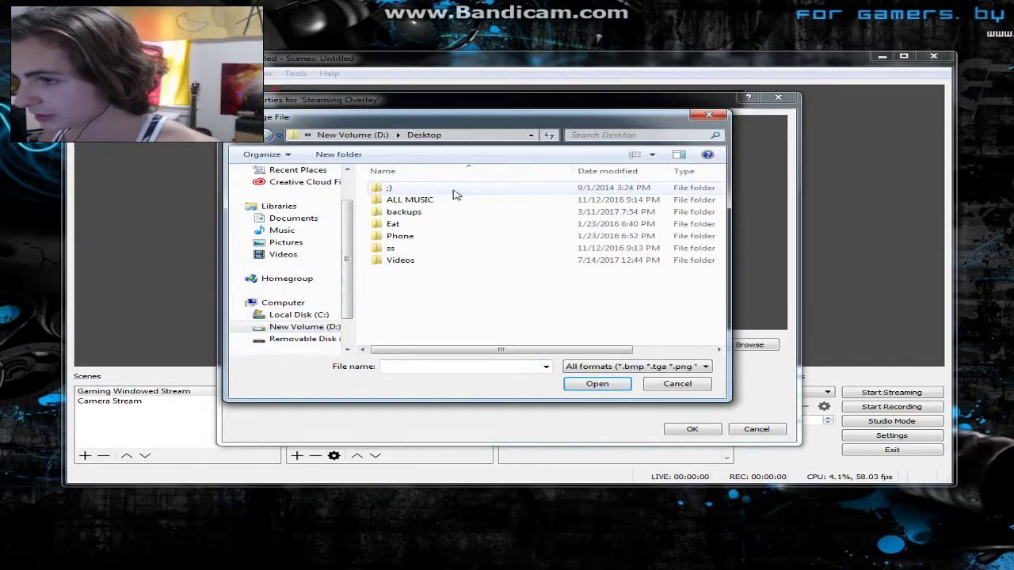
double_click(412, 260)
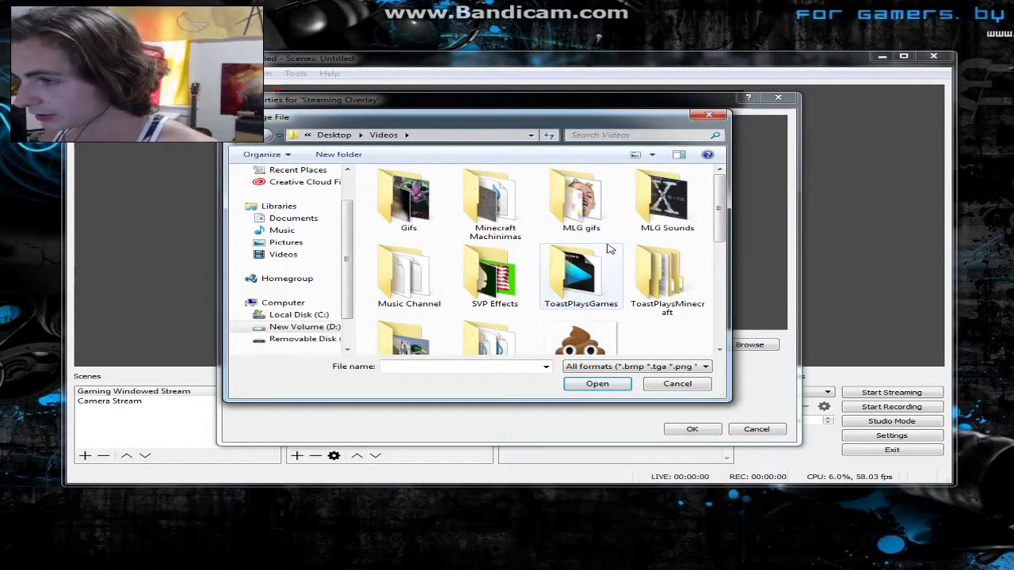
scroll(583, 244, "down", 2)
double_click(502, 249)
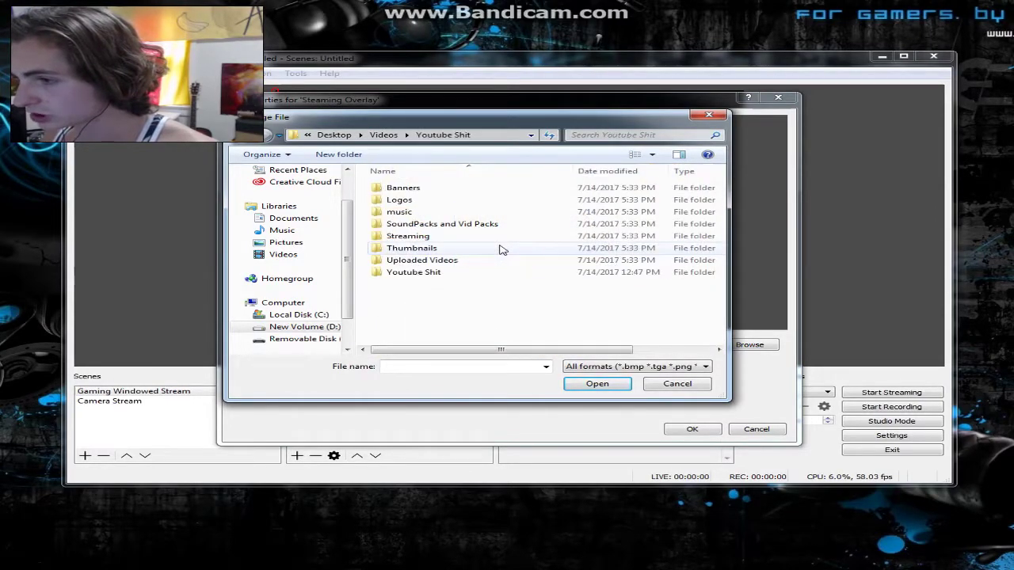
double_click(408, 236)
scroll(475, 230, "down", 2)
scroll(479, 225, "up", 1)
scroll(479, 225, "down", 1)
double_click(564, 251)
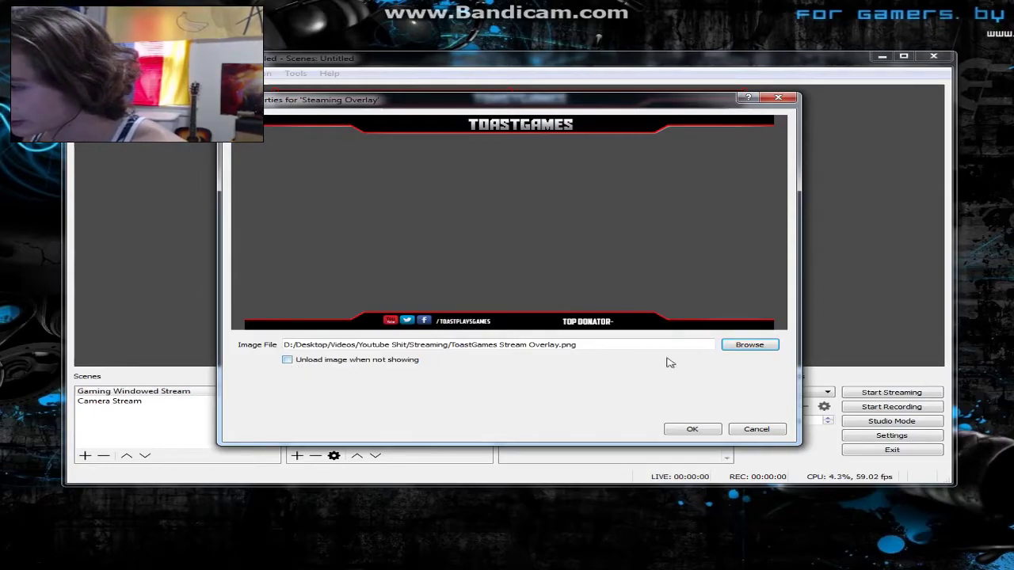
left_click(685, 429)
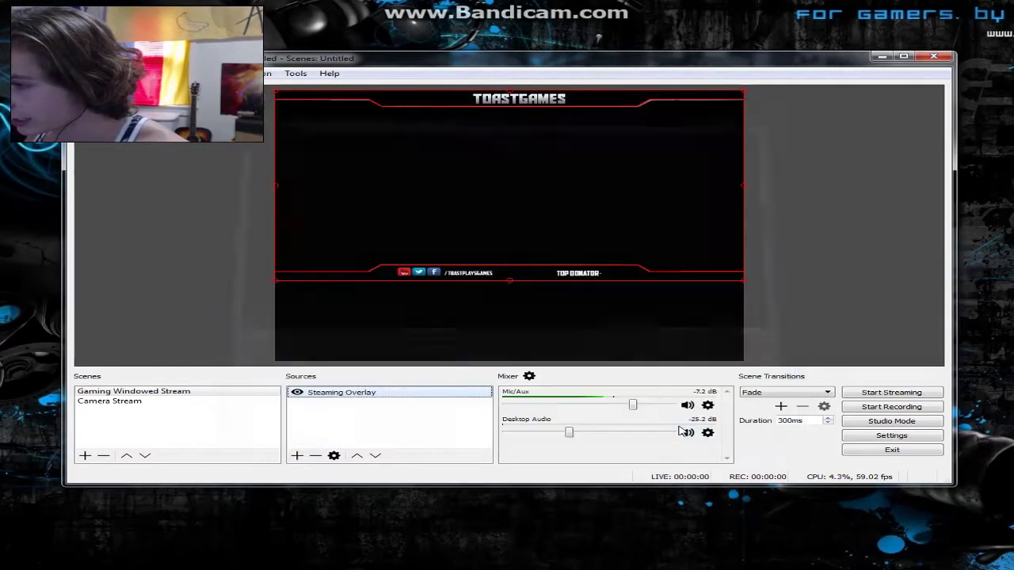
Drag the ToastGames overlay image lower so it fills the preview canvas.
left_click_drag(536, 183, 533, 221)
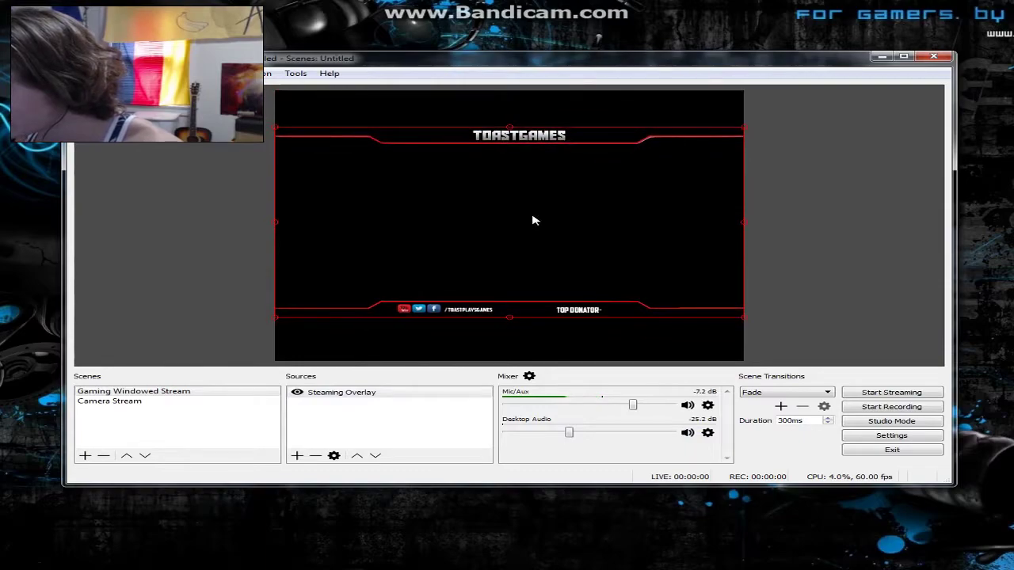
left_click(794, 227)
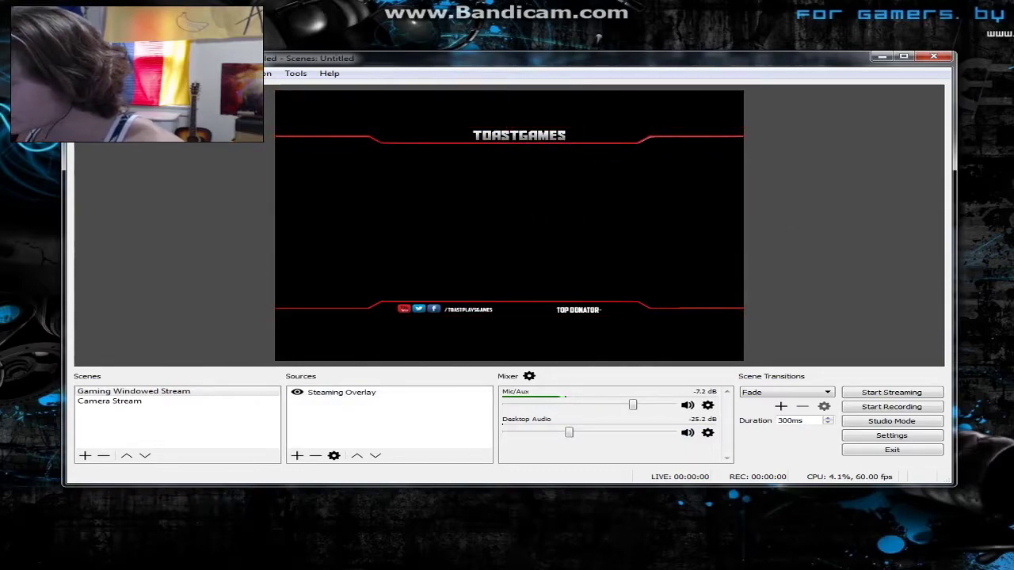
left_click(423, 309)
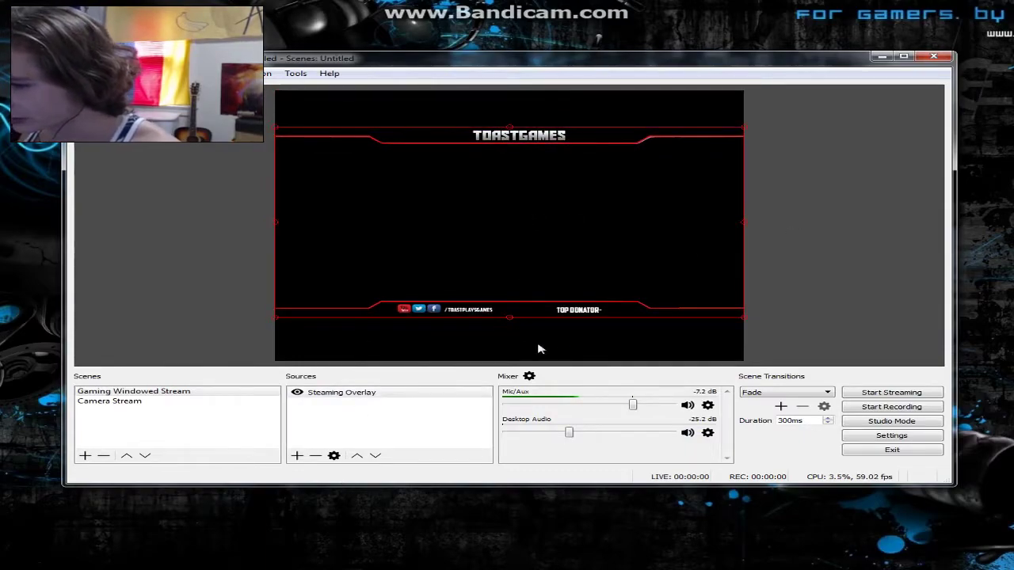
left_click(349, 441)
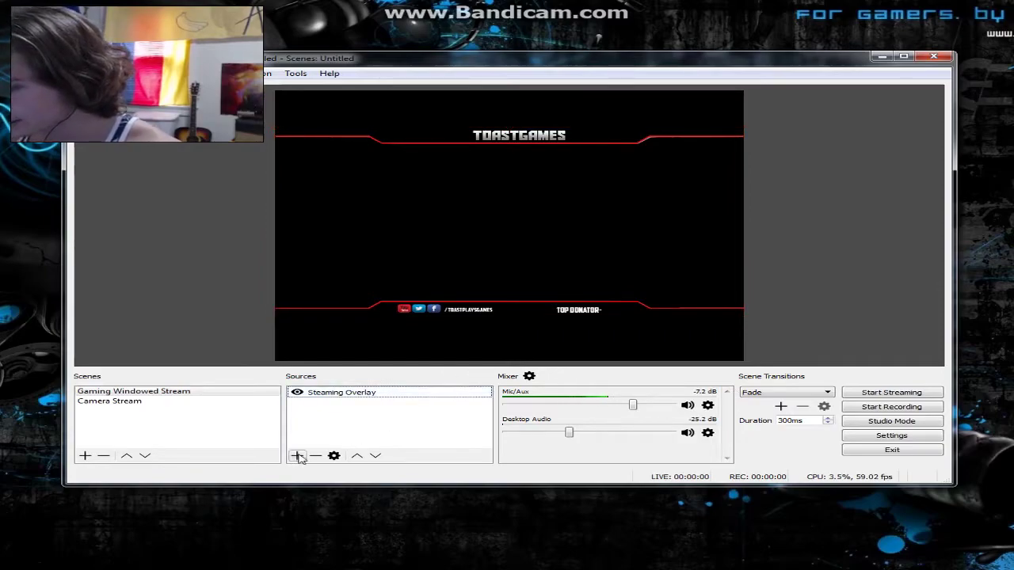
Bring up the Sources add menu, abandoning an accidental Image source on the way.
left_click(298, 456)
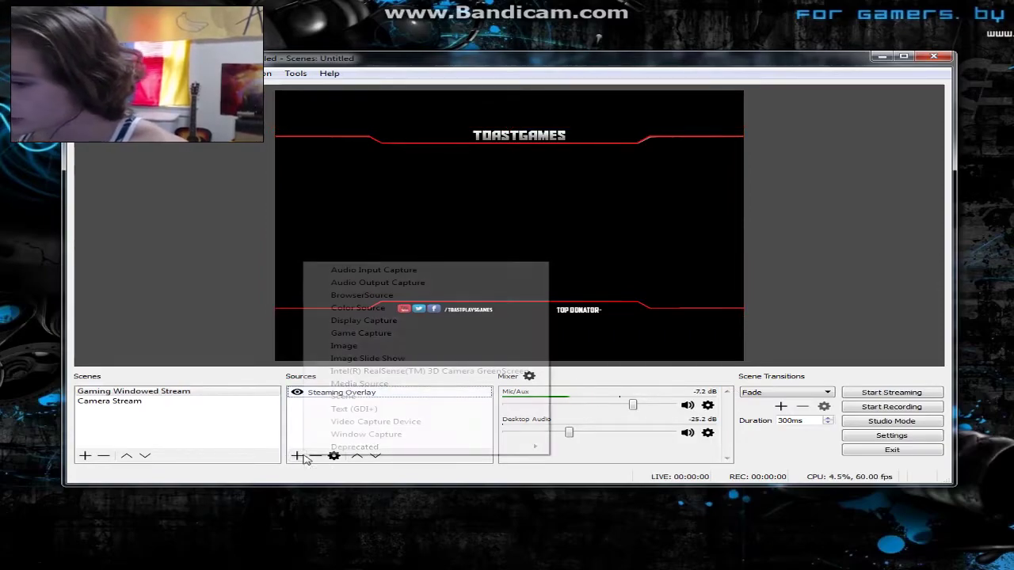
left_click(343, 346)
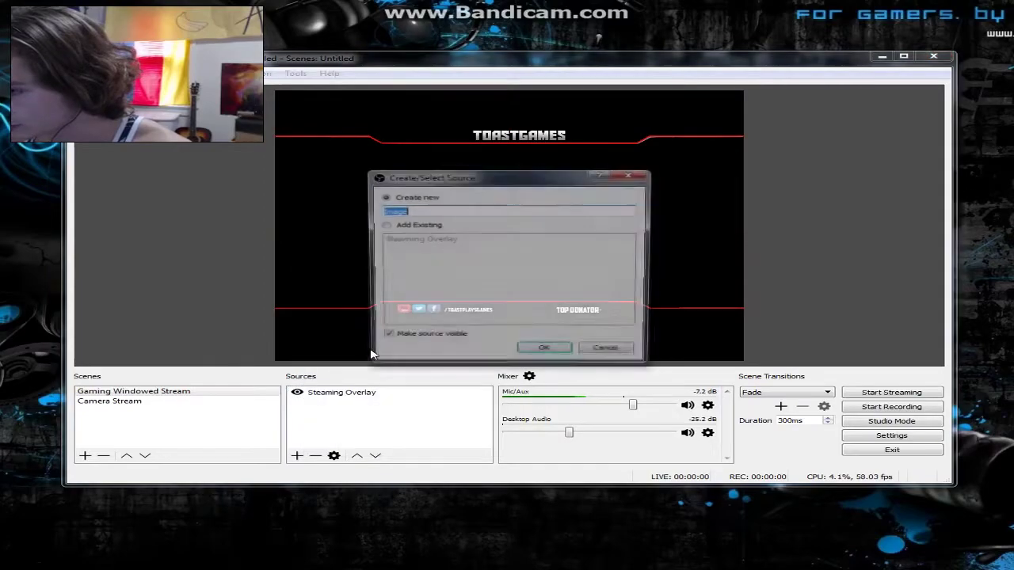
left_click(601, 358)
left_click(297, 456)
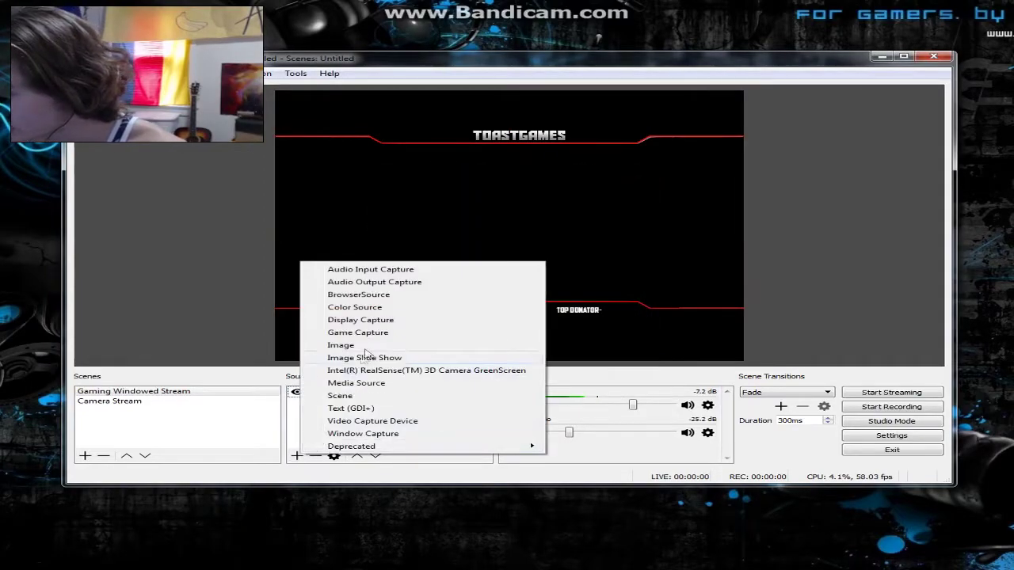
Add a Video Capture Device source named 'Corner Camera'.
left_click(369, 426)
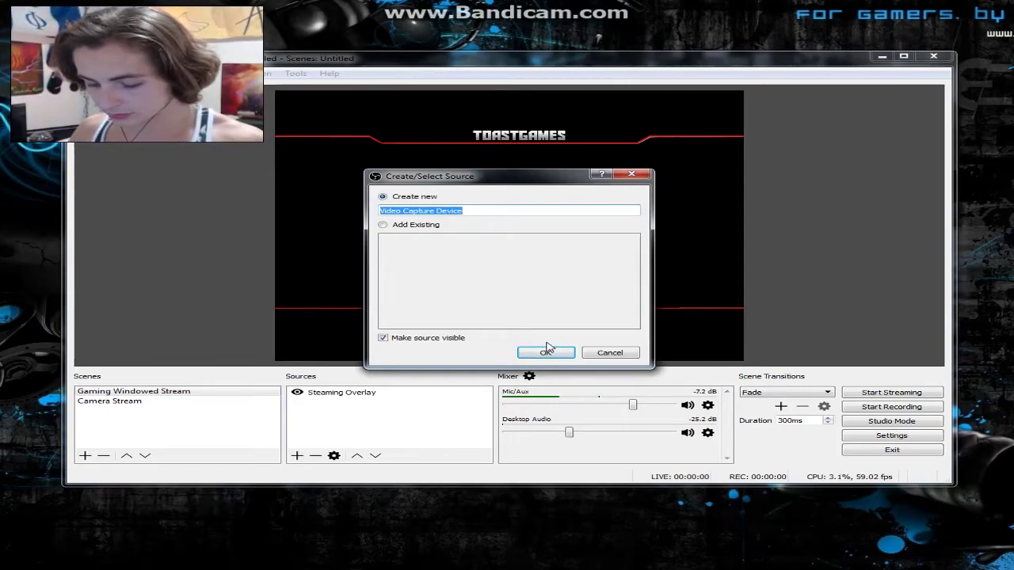
type("Cor")
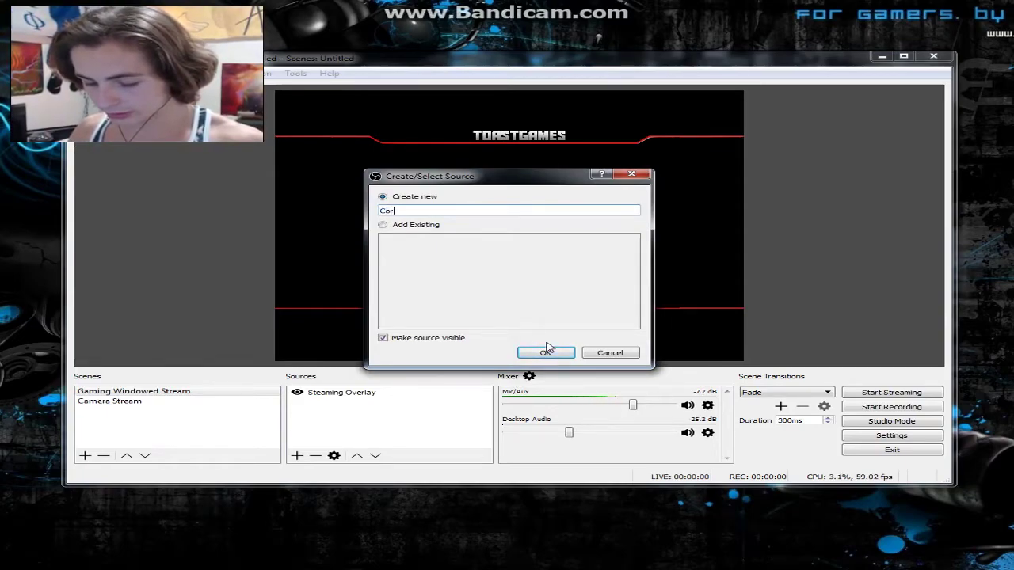
type("ner Camera")
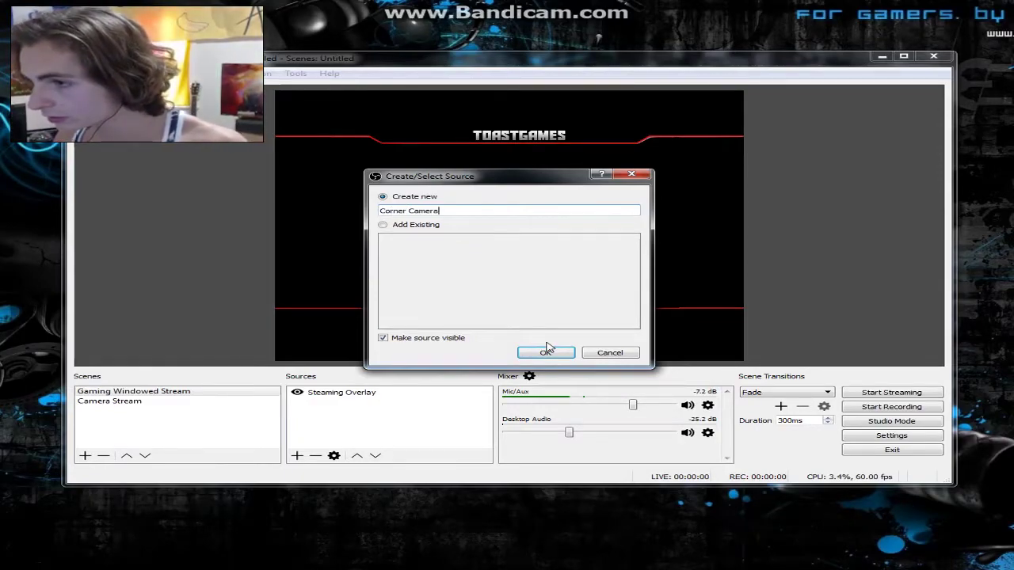
left_click(546, 351)
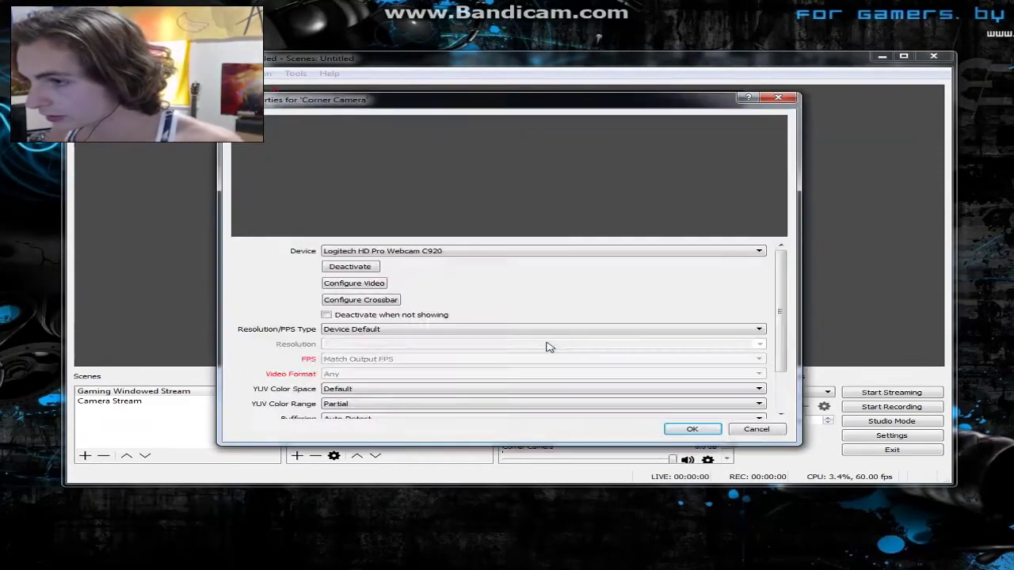
left_click(424, 252)
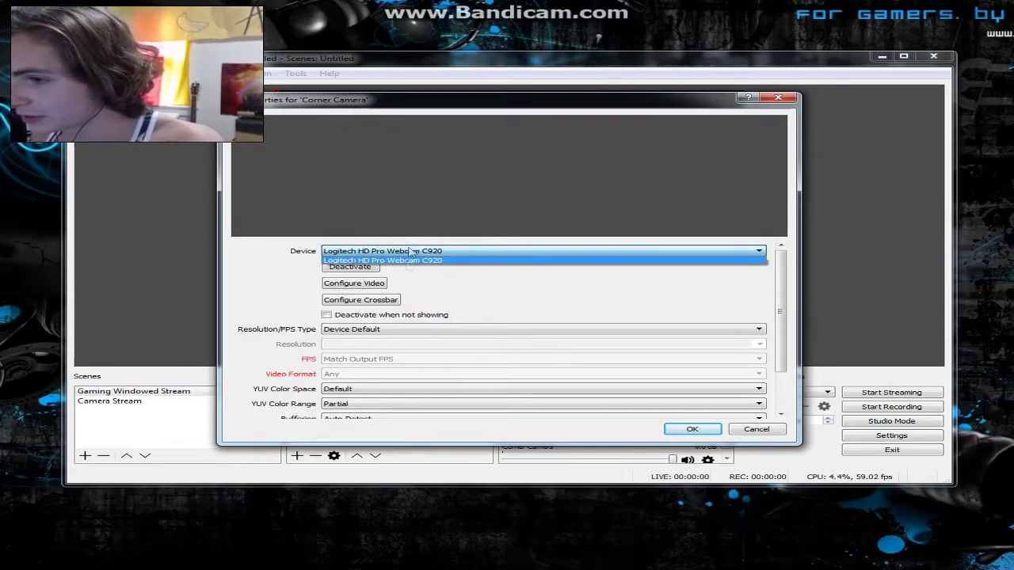
left_click(420, 259)
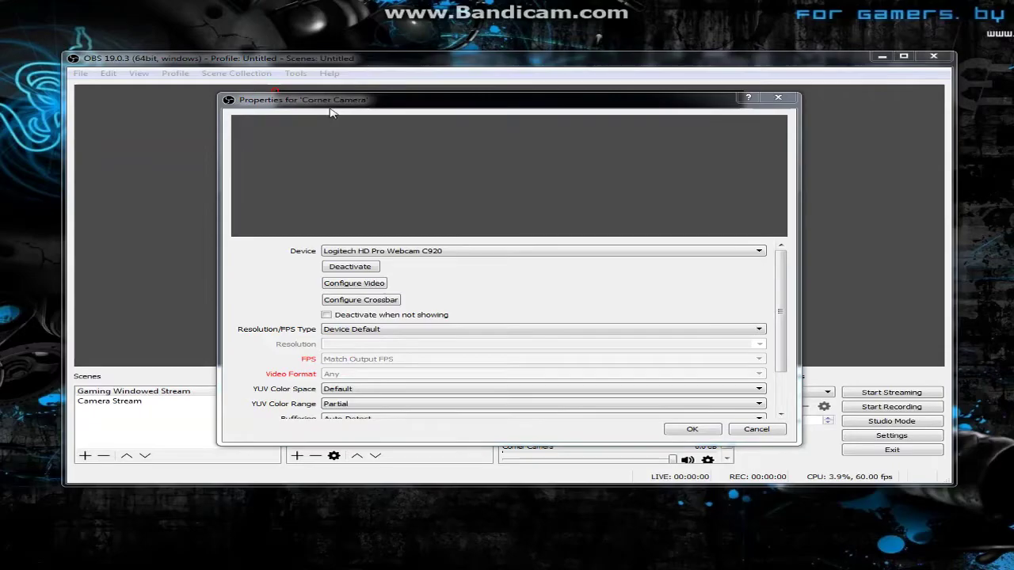
left_click_drag(331, 101, 310, 108)
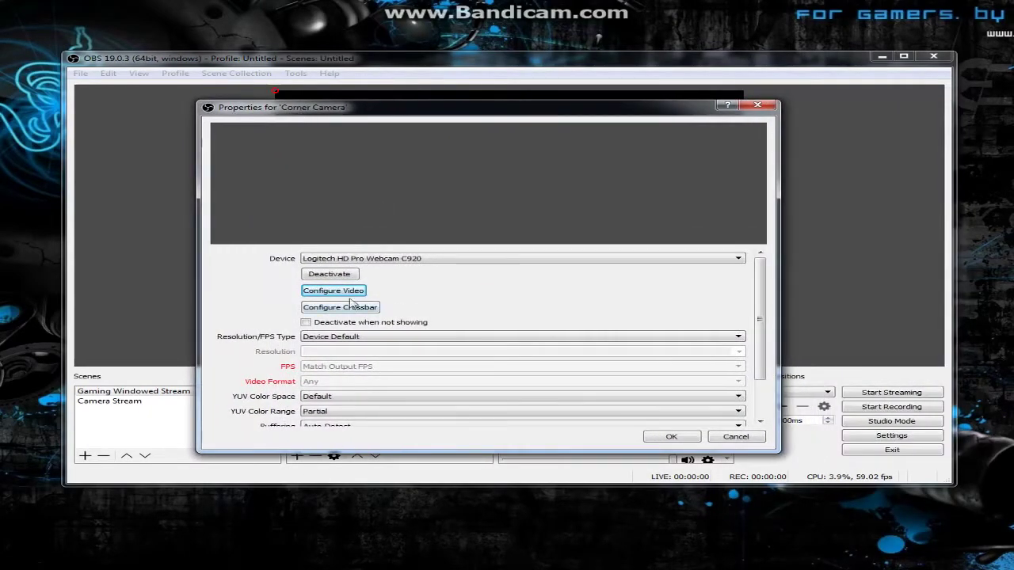
Review the webcam's Configure Video settings, then set YUV Color Space to Default.
left_click(345, 291)
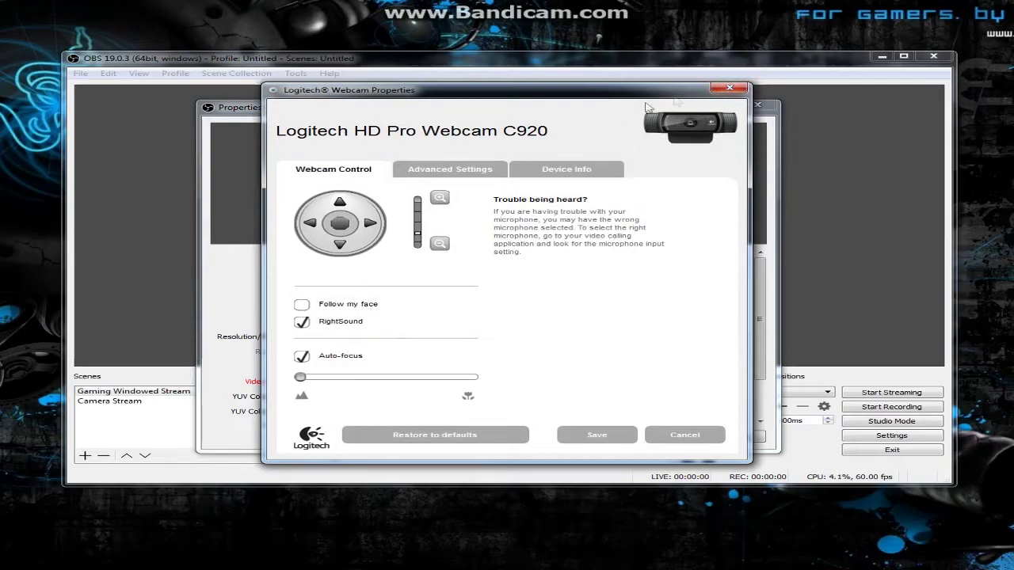
left_click(730, 88)
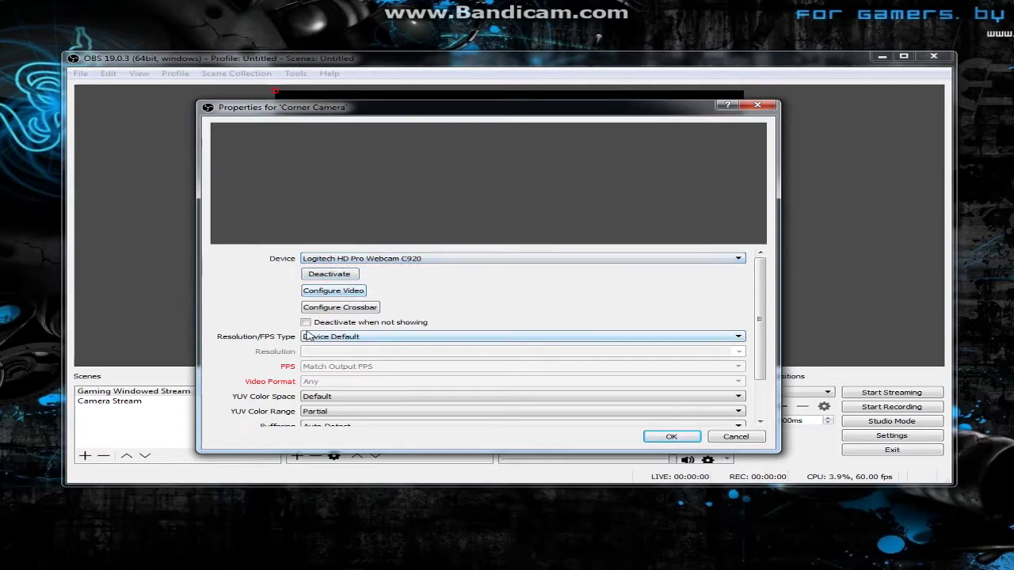
scroll(388, 349, "down", 3)
scroll(386, 347, "down", 2)
left_click(376, 347)
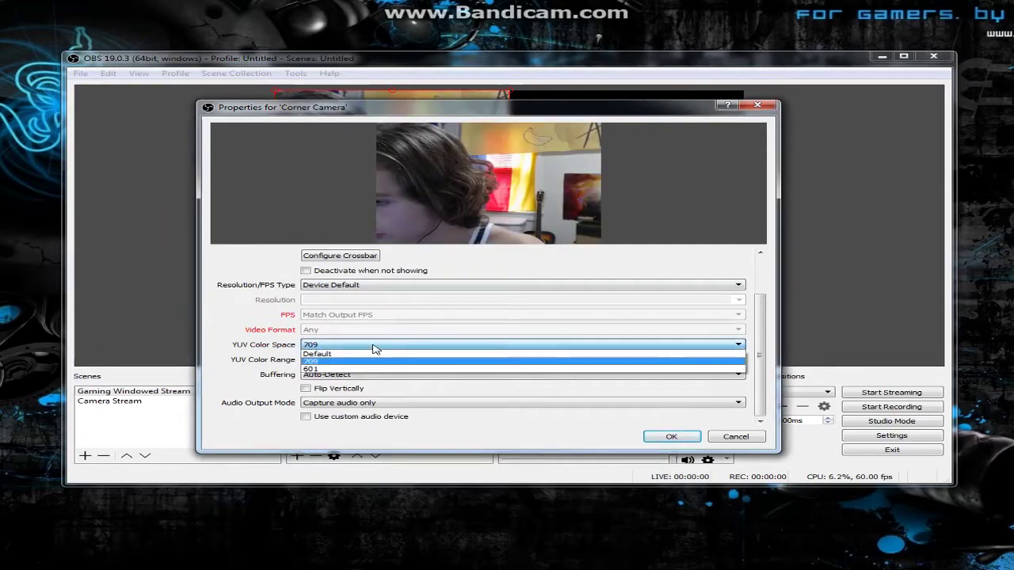
left_click(340, 356)
Leave the Resolution/FPS Type at Device Default.
scroll(491, 335, "up", 3)
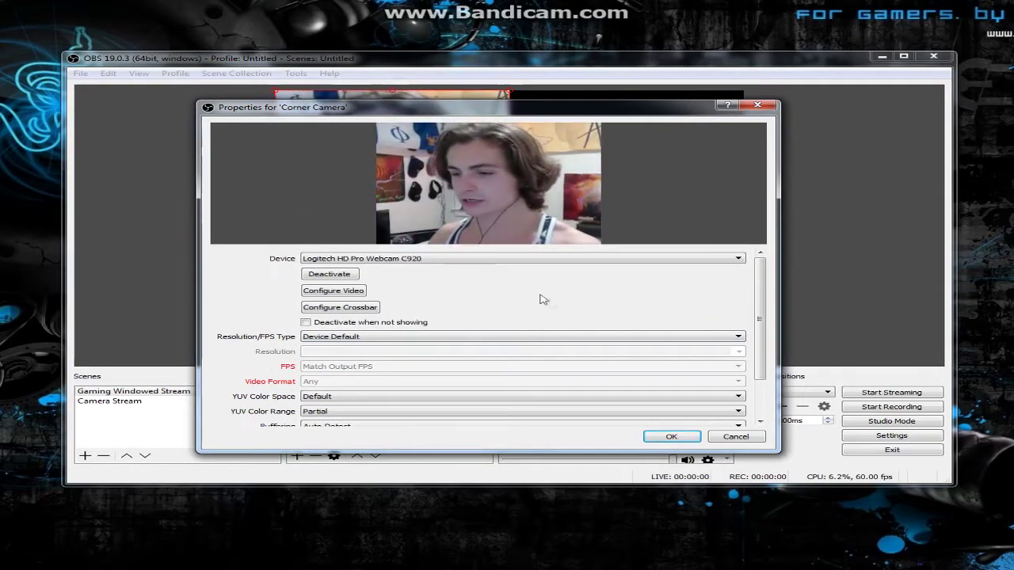
left_click(523, 337)
left_click(434, 323)
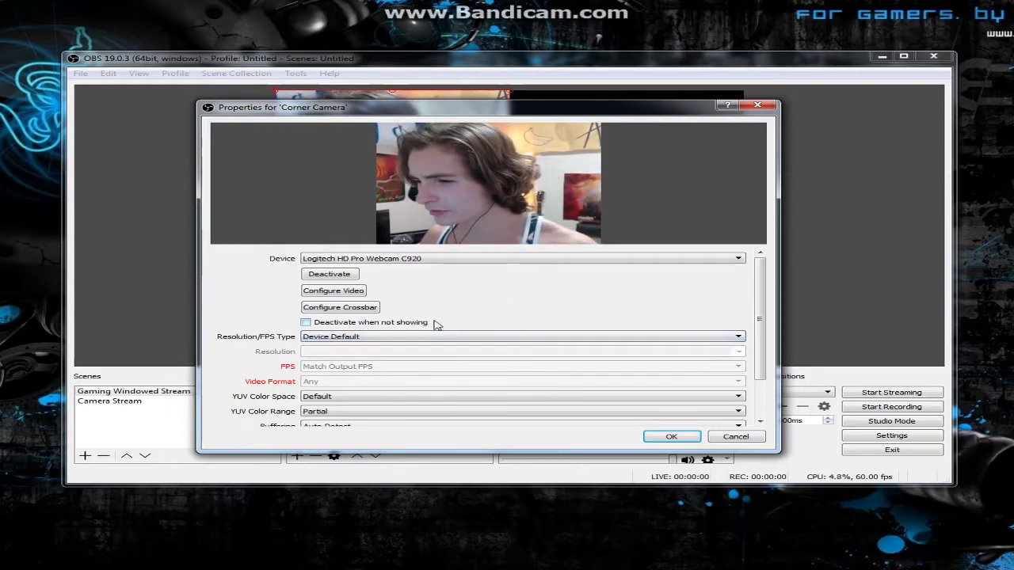